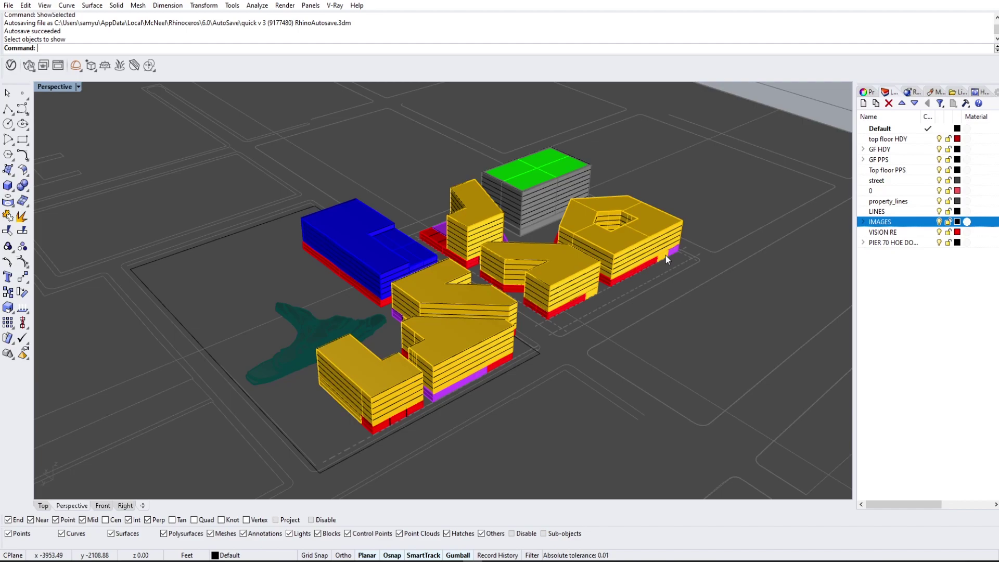
# Step: Compare the massing model in the Copy of Arctic and Shaded display modes in the Perspective viewport
pyautogui.click(78, 87)
pyautogui.click(107, 234)
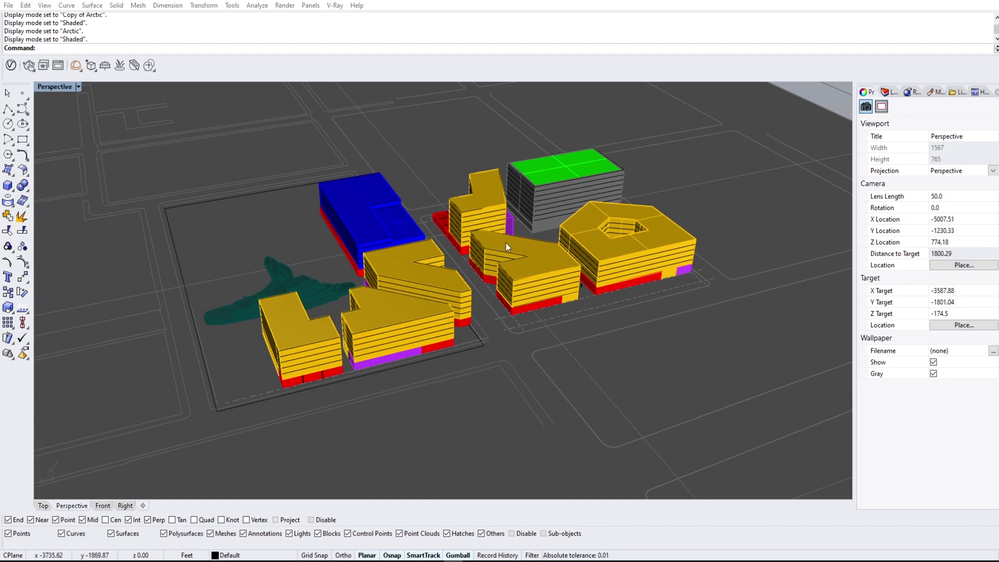
pyautogui.click(79, 87)
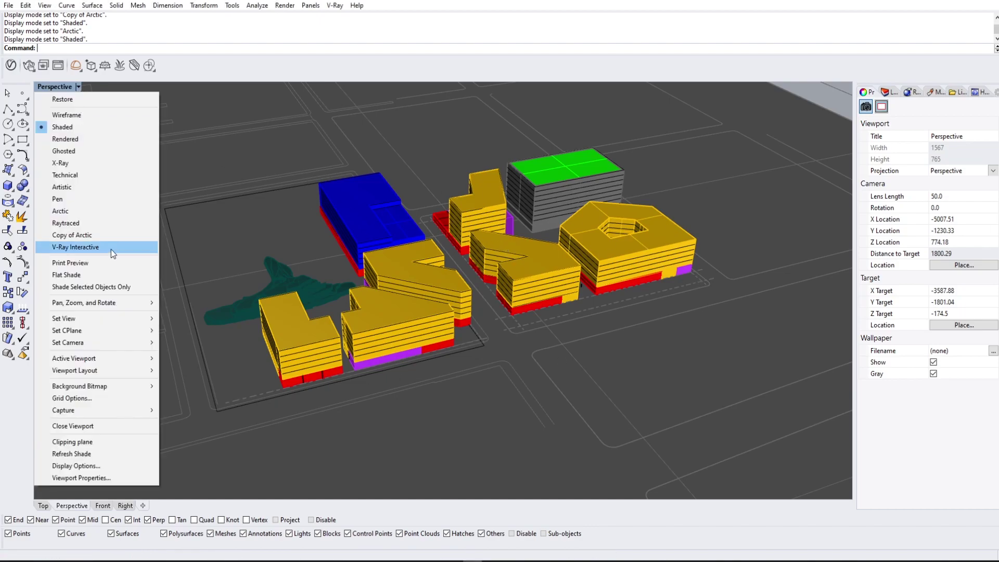
pyautogui.click(109, 236)
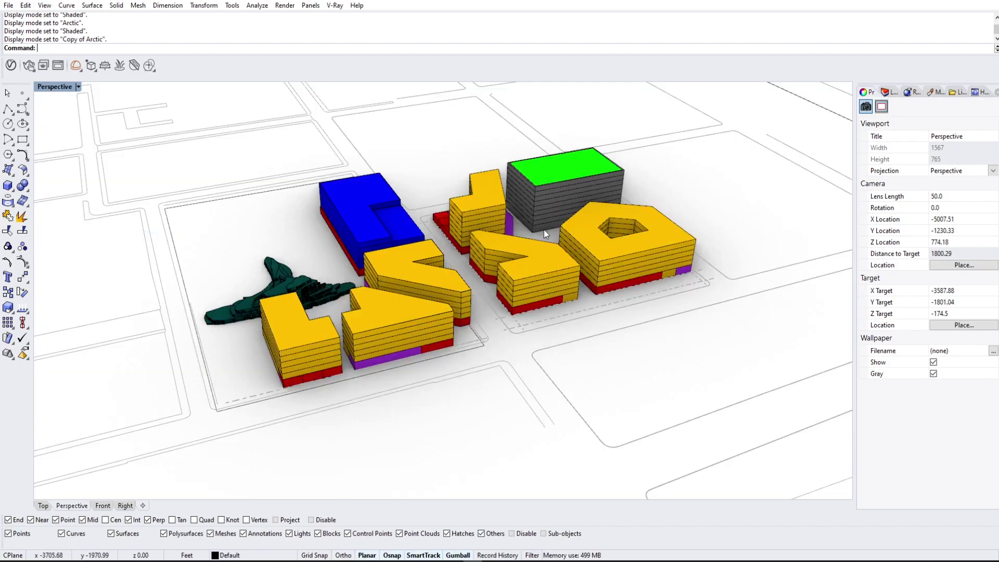
pyautogui.click(79, 87)
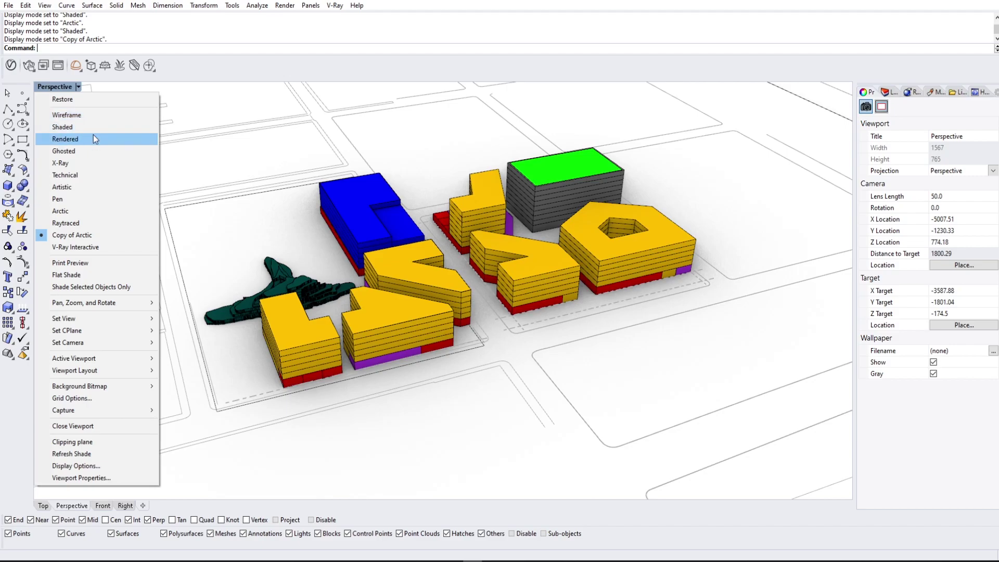
pyautogui.click(93, 127)
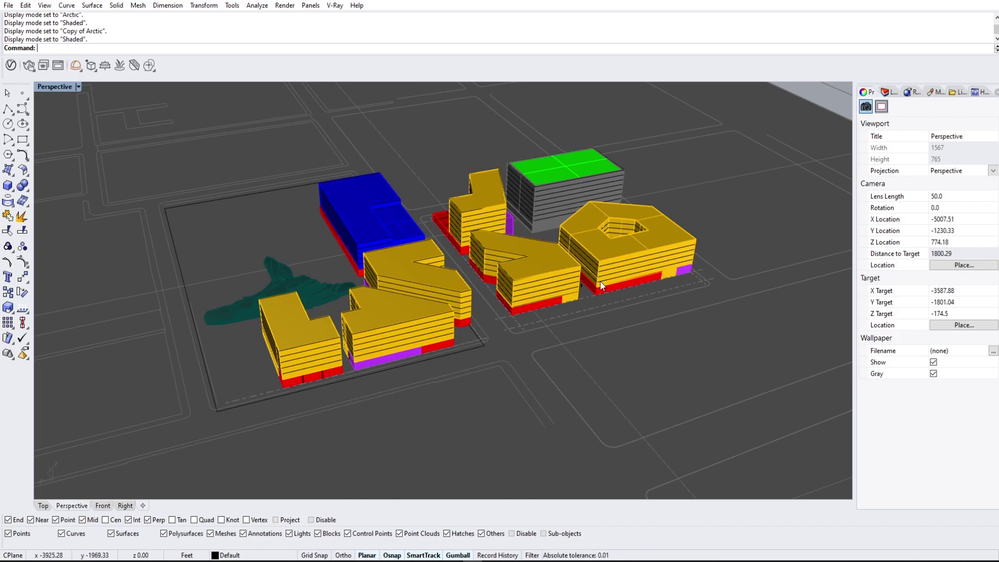
# Step: View the massing model in the Arctic and Wireframe display modes and return the viewport to Shaded
pyautogui.click(78, 87)
pyautogui.click(119, 211)
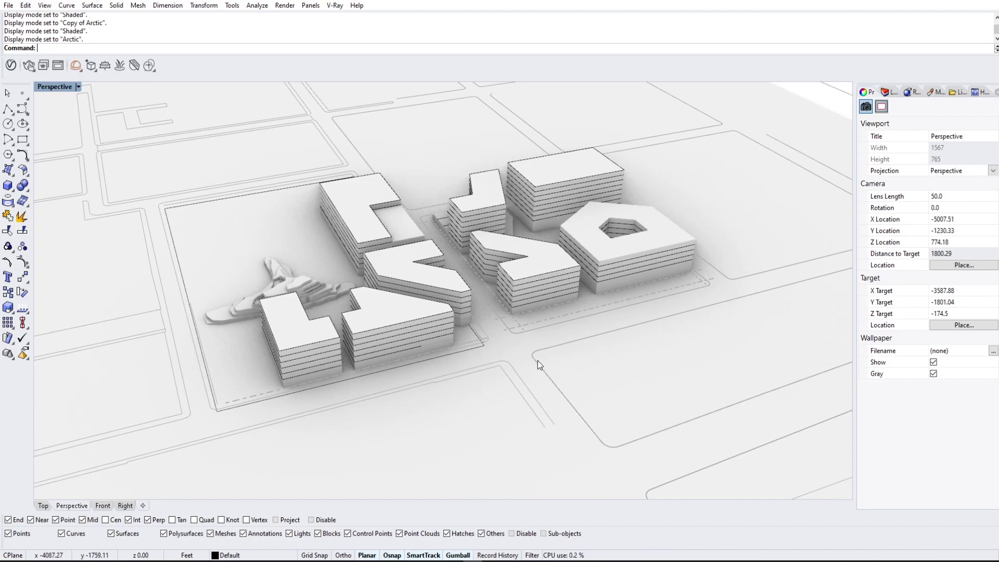
pyautogui.click(79, 88)
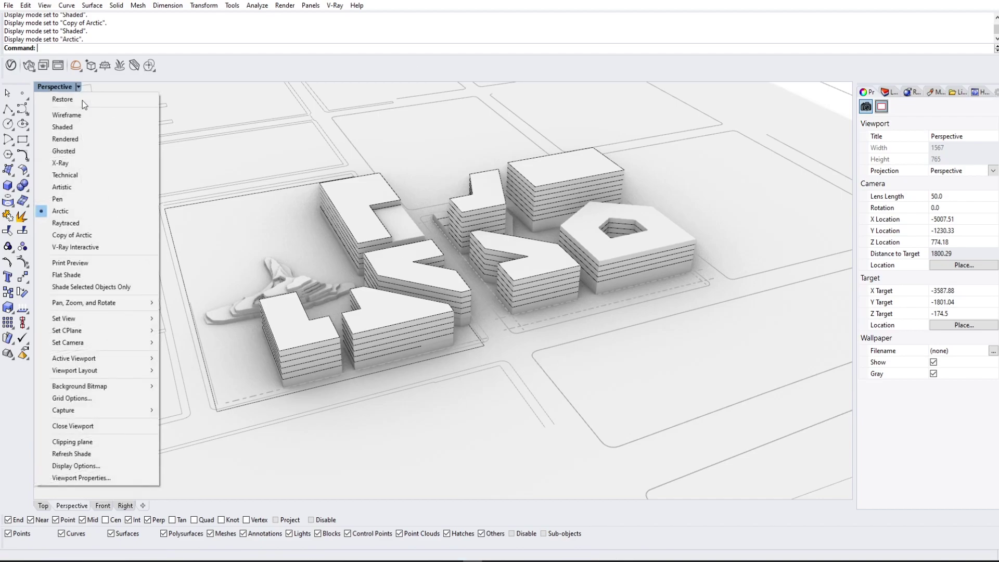
pyautogui.click(106, 115)
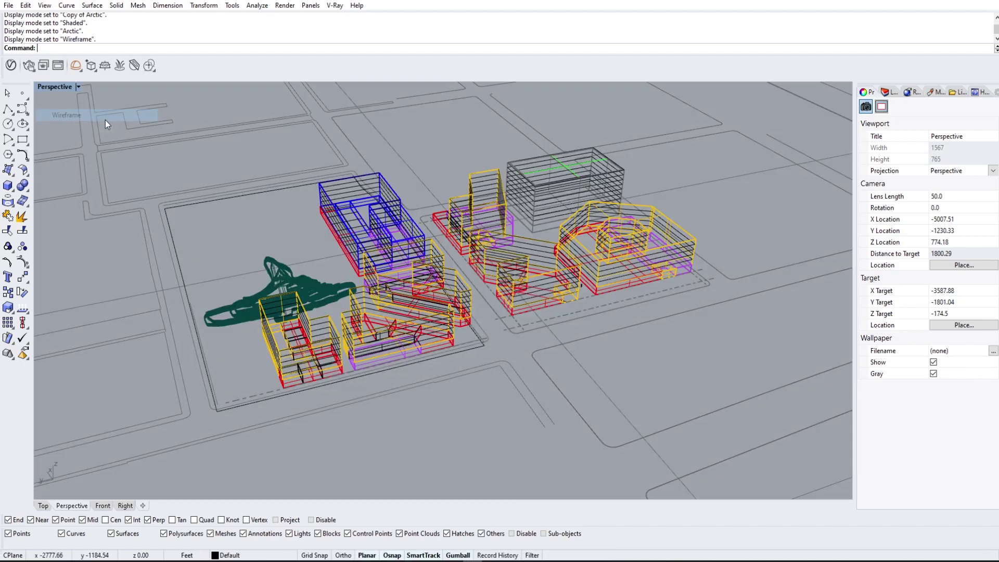
pyautogui.hotkey('ctrl', 'alt', 's')
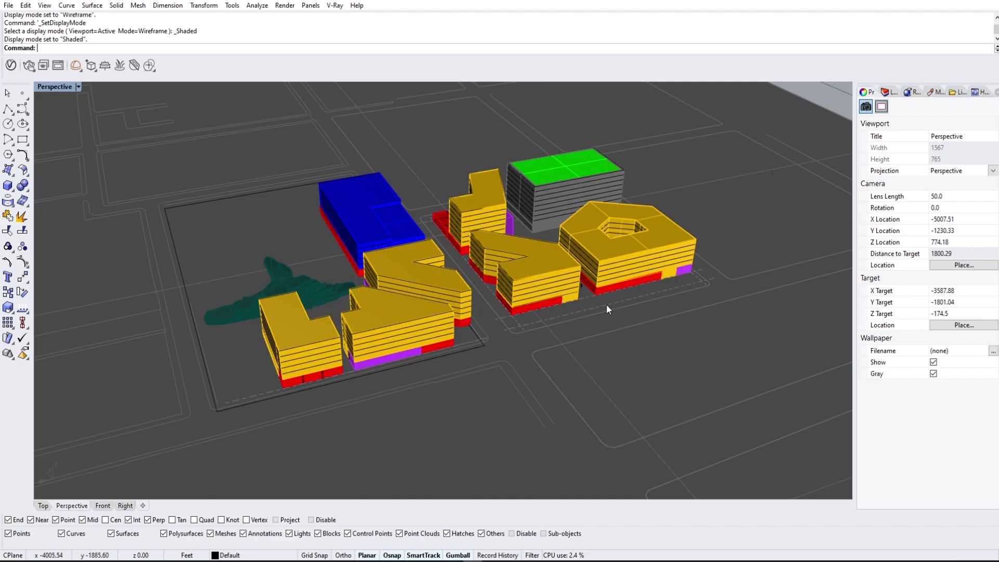
pyautogui.click(79, 87)
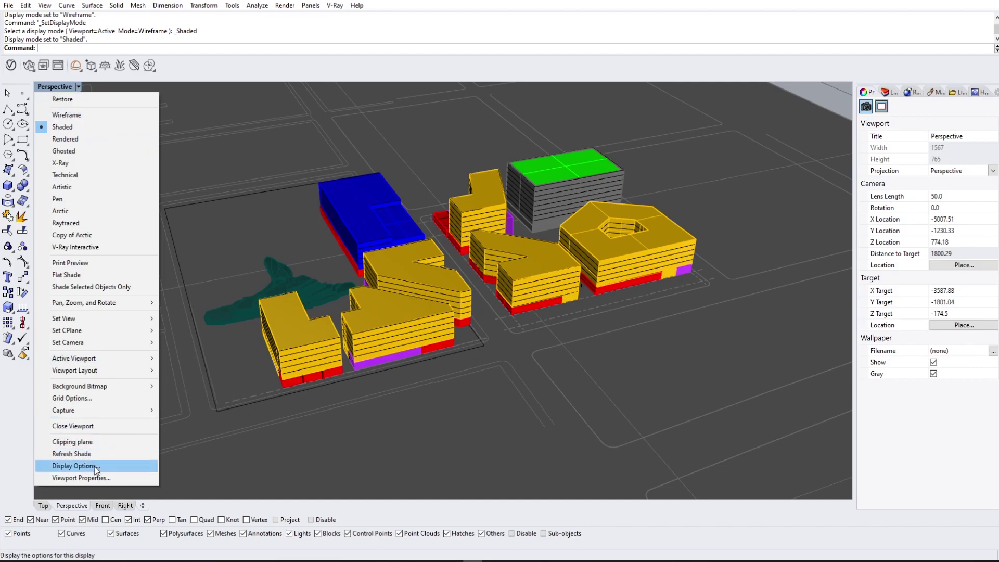
pyautogui.click(78, 466)
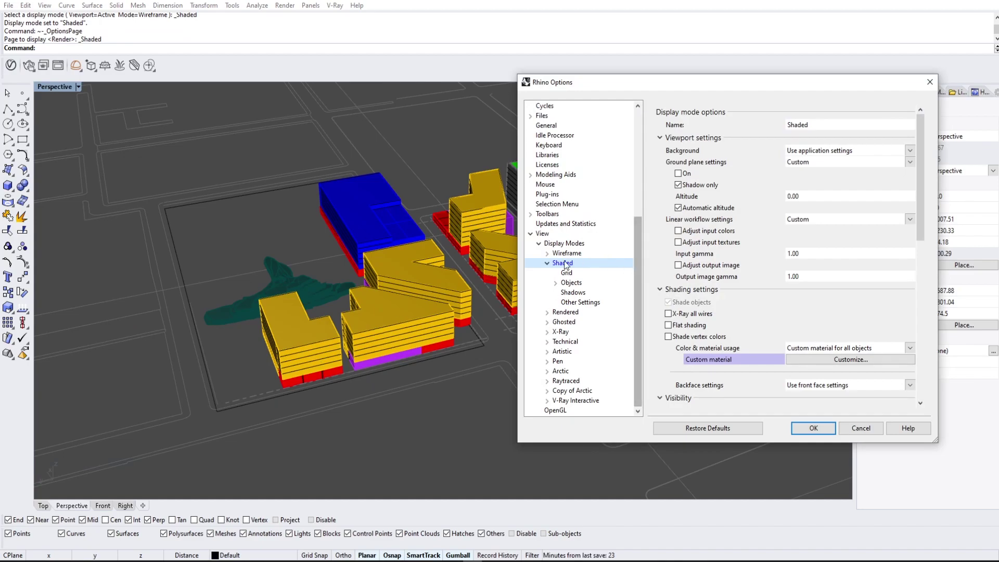
pyautogui.click(546, 263)
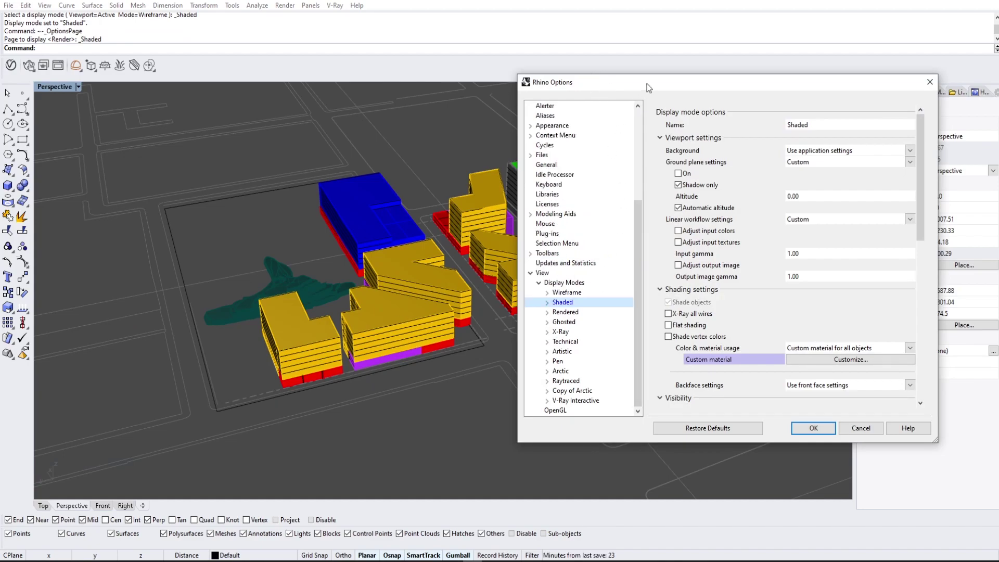
pyautogui.click(873, 73)
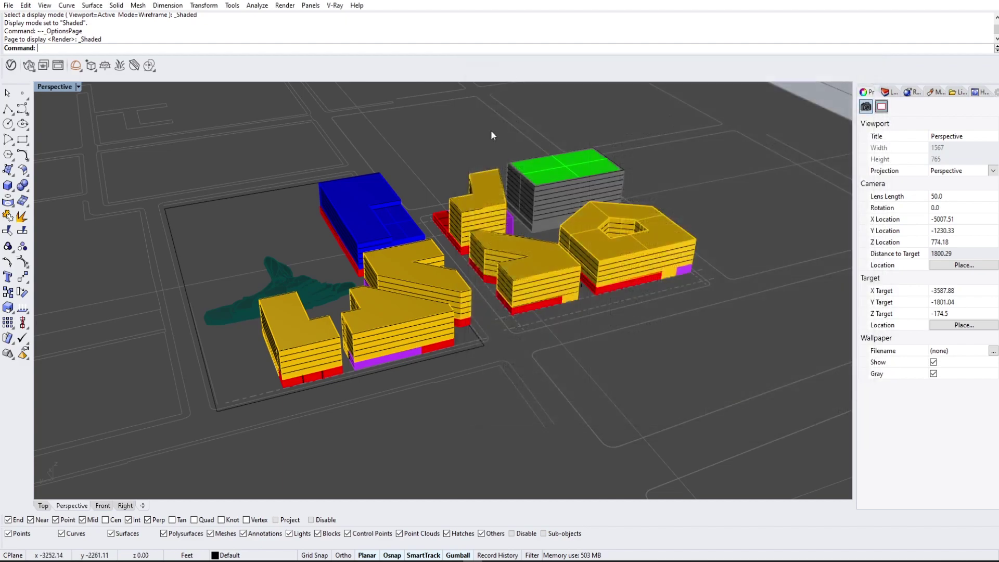
# Step: Compare the Arctic and Shaded display modes again, checking one yellow building's object properties in Shaded
pyautogui.click(77, 87)
pyautogui.click(104, 211)
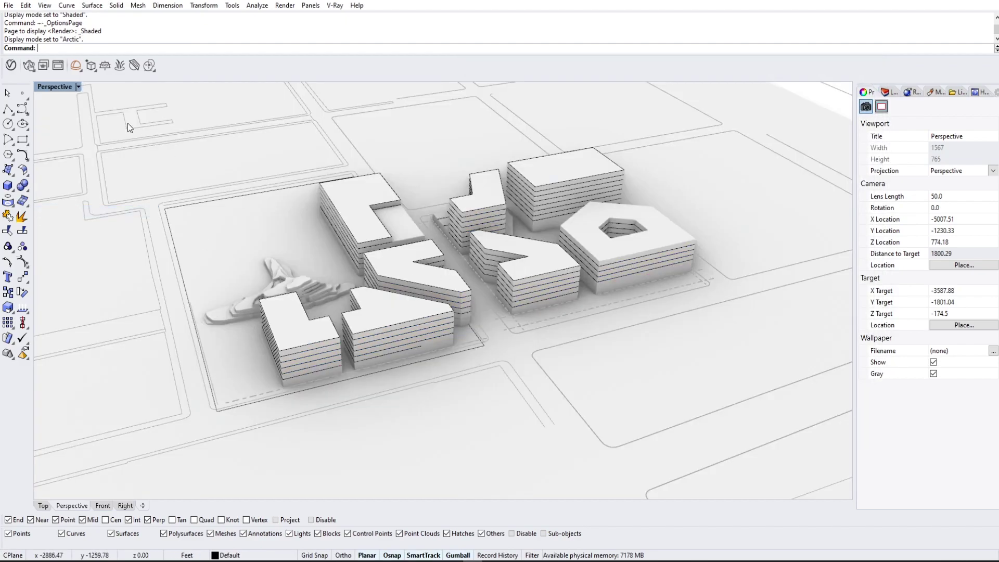
pyautogui.hotkey('ctrl', 'alt', 's')
pyautogui.click(570, 274)
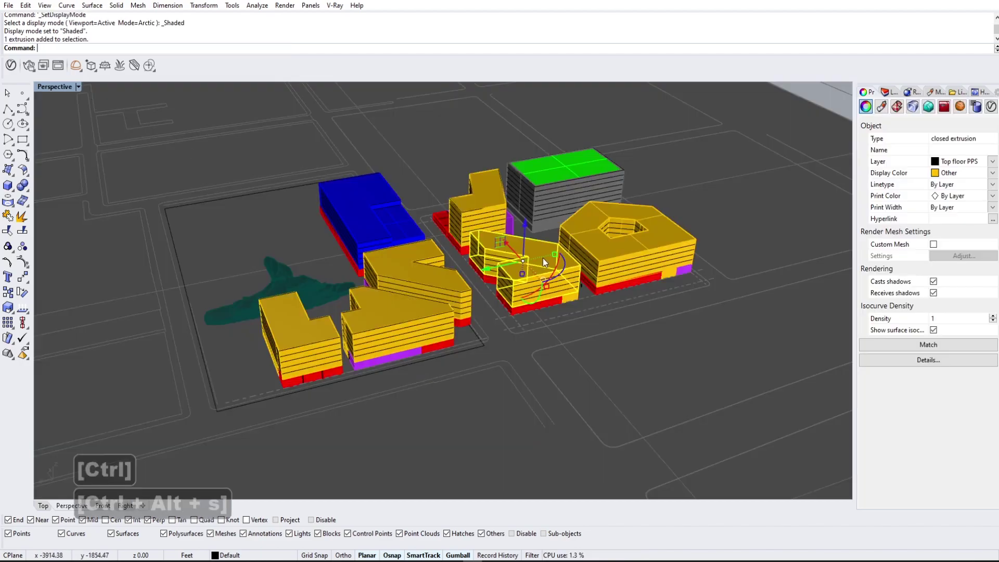
pyautogui.click(763, 217)
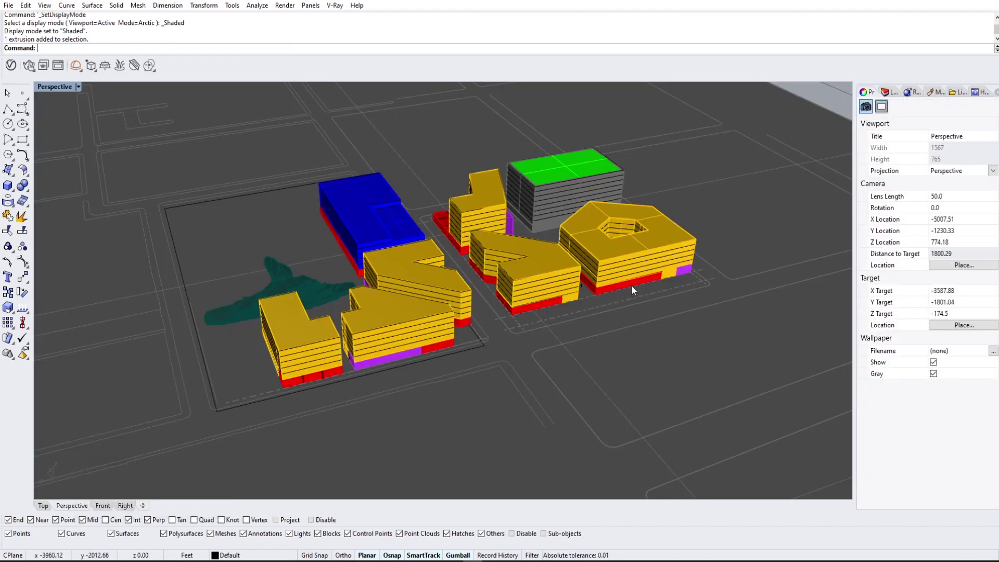
pyautogui.click(78, 87)
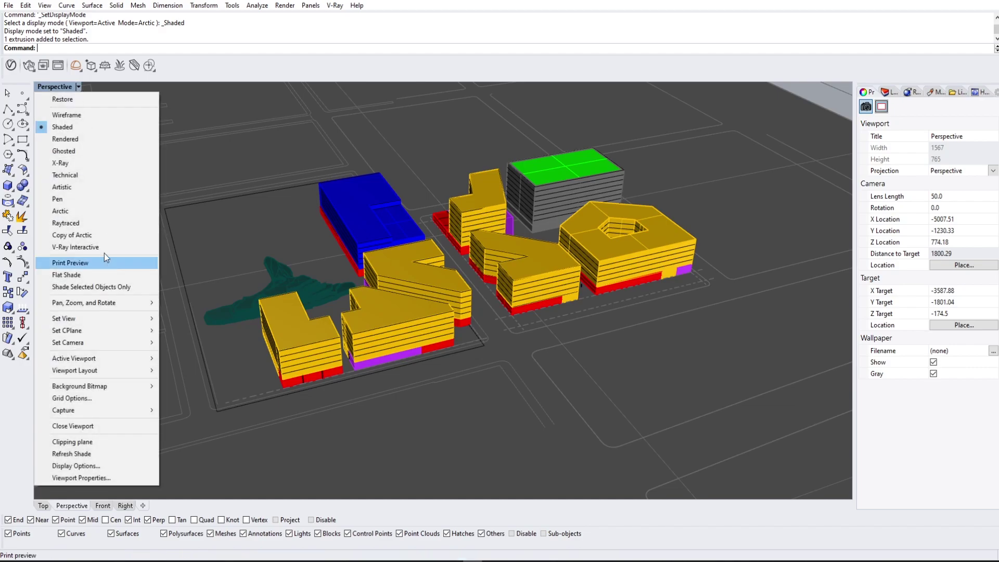
pyautogui.click(91, 211)
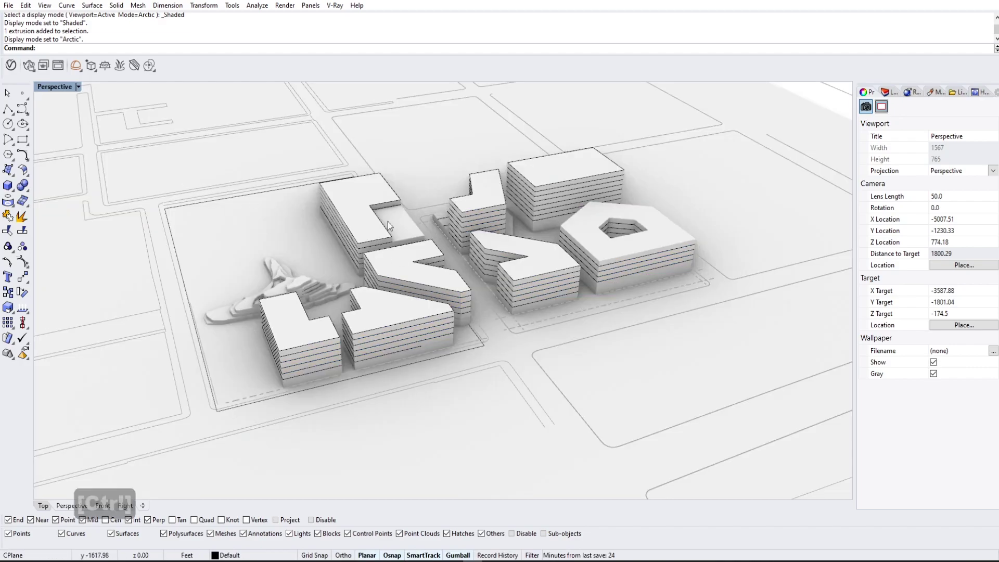
pyautogui.hotkey('ctrl', 'alt', 's')
# Step: Duplicate the Arctic display mode in the Rhino display mode options
pyautogui.click(76, 87)
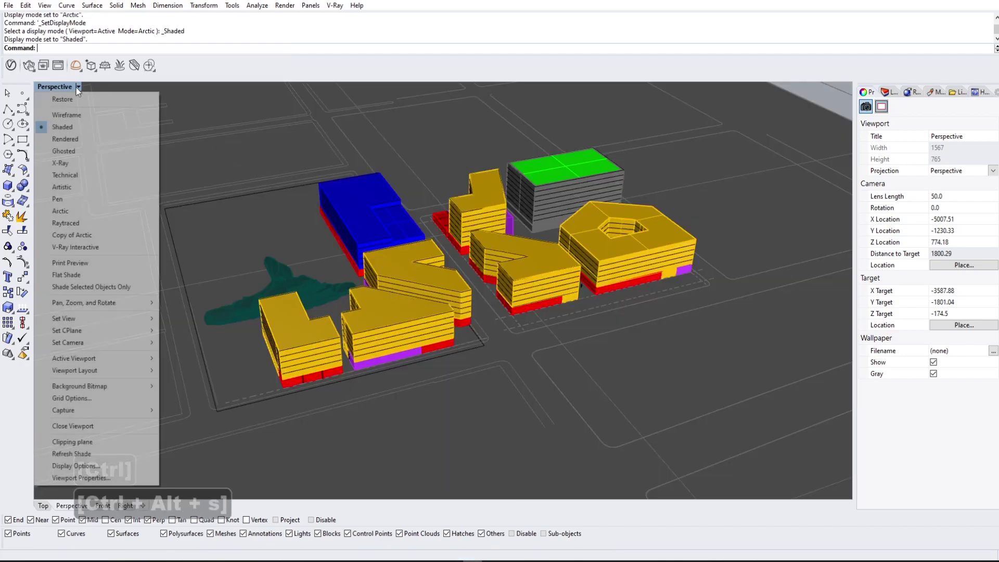
pyautogui.click(113, 465)
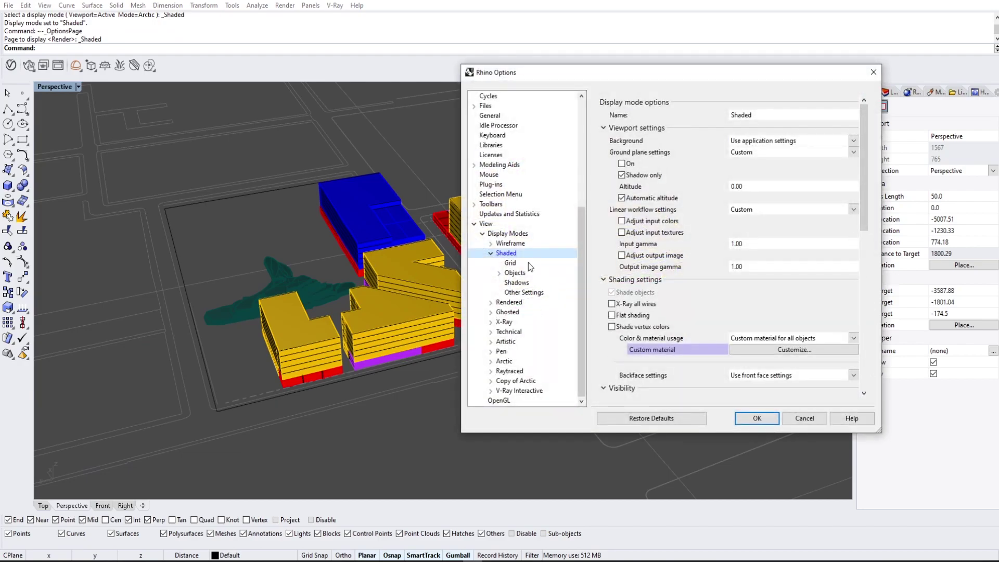
pyautogui.click(490, 253)
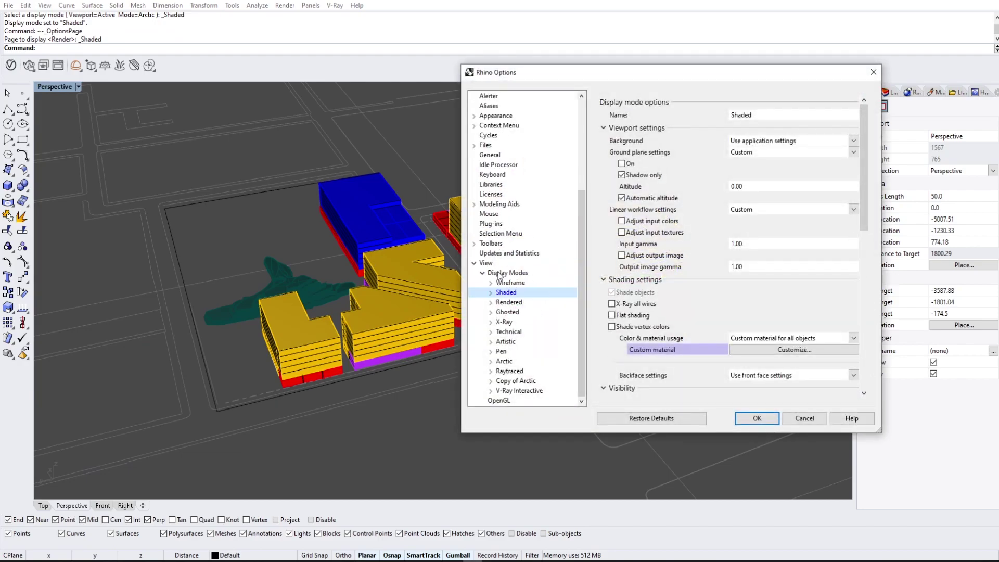
pyautogui.click(500, 274)
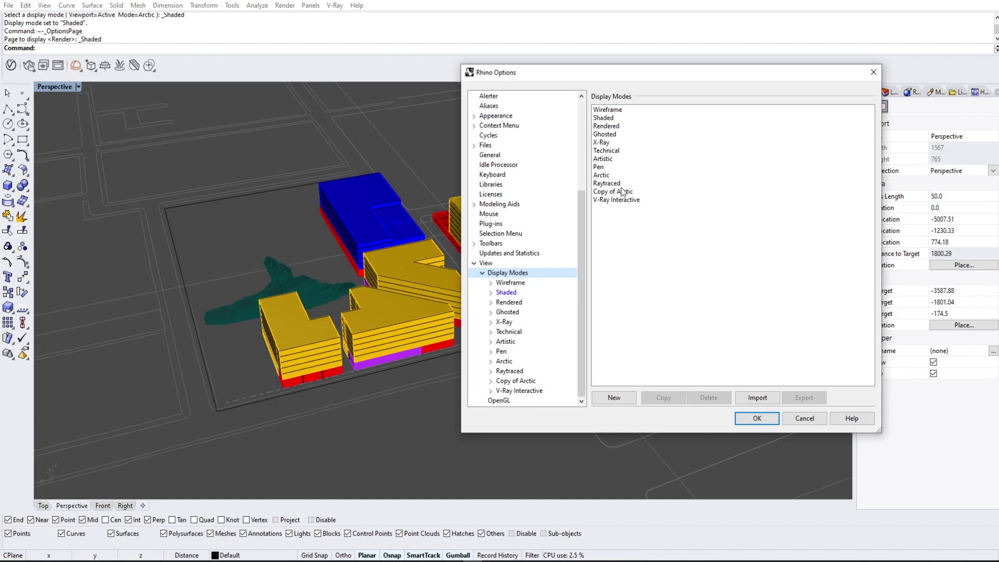
pyautogui.click(605, 176)
pyautogui.click(671, 398)
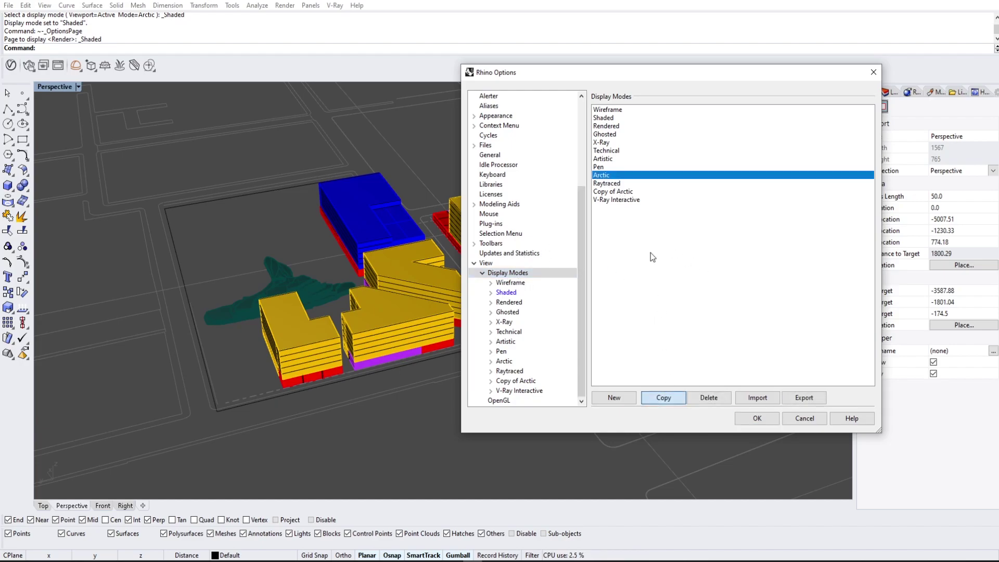
# Step: Set the duplicated Arctic mode's color and material usage to Object's color, keeping backfaces on front face settings
pyautogui.click(809, 114)
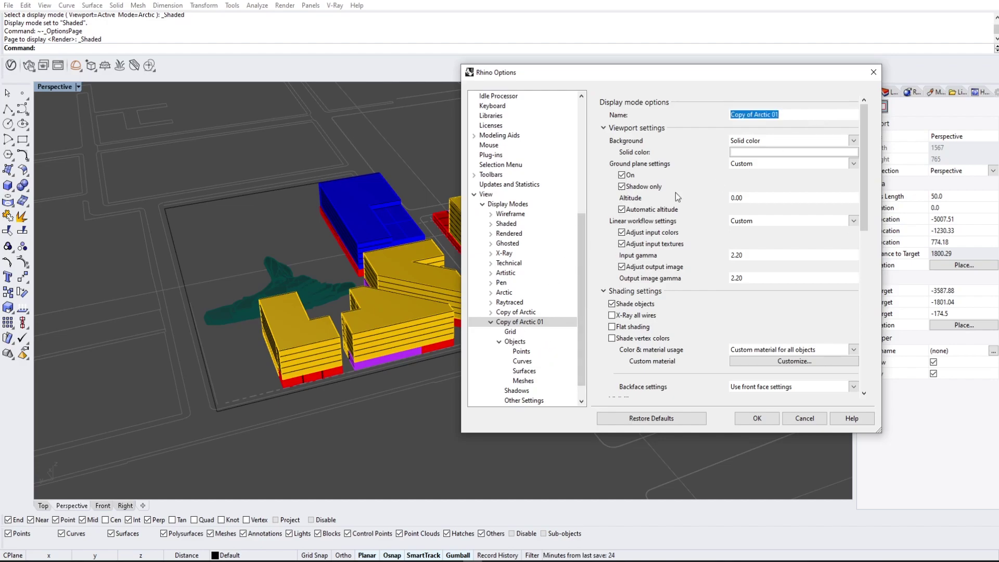
pyautogui.click(798, 133)
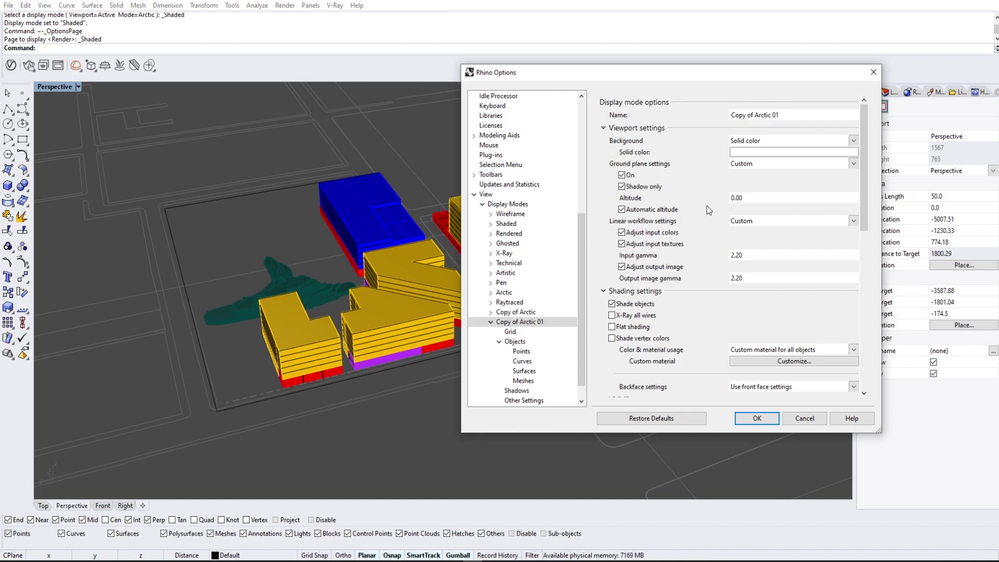
pyautogui.scroll(-2, 683, 322)
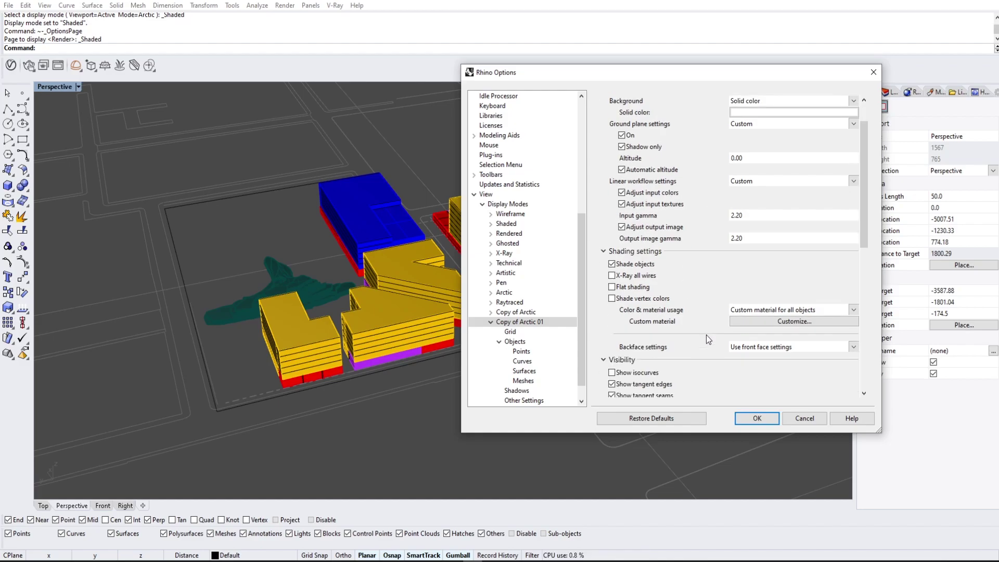
pyautogui.click(852, 310)
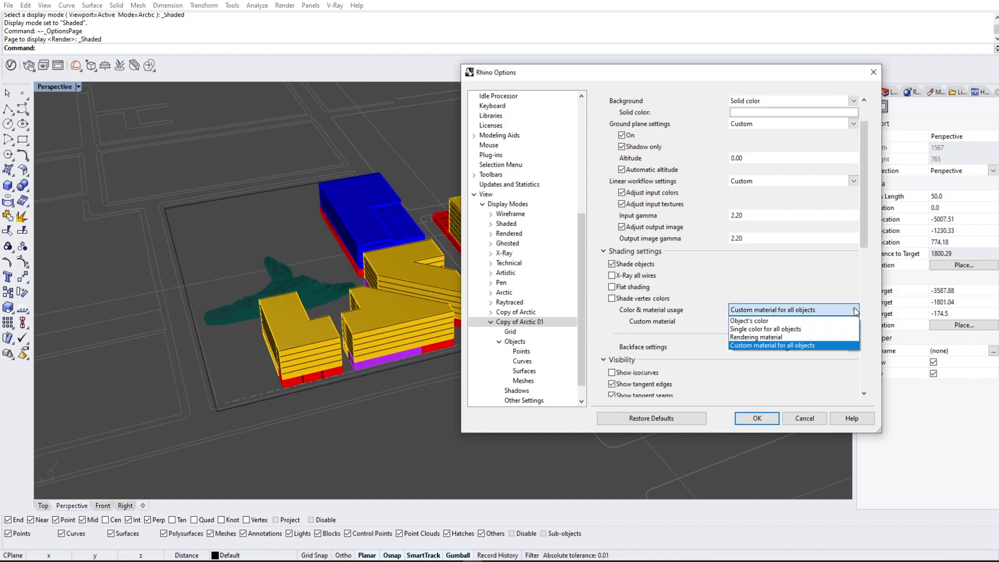
pyautogui.click(826, 321)
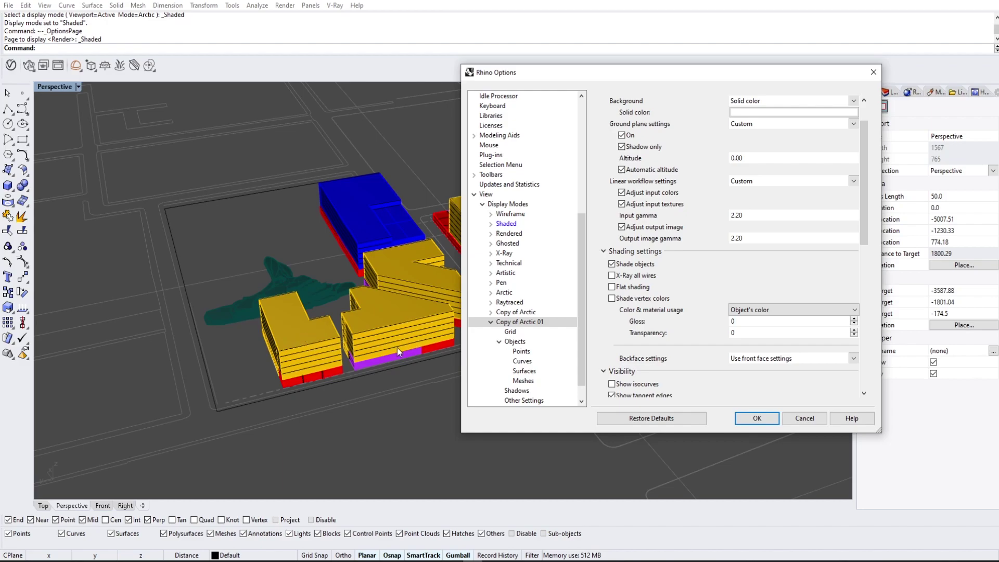
pyautogui.click(739, 358)
pyautogui.click(751, 340)
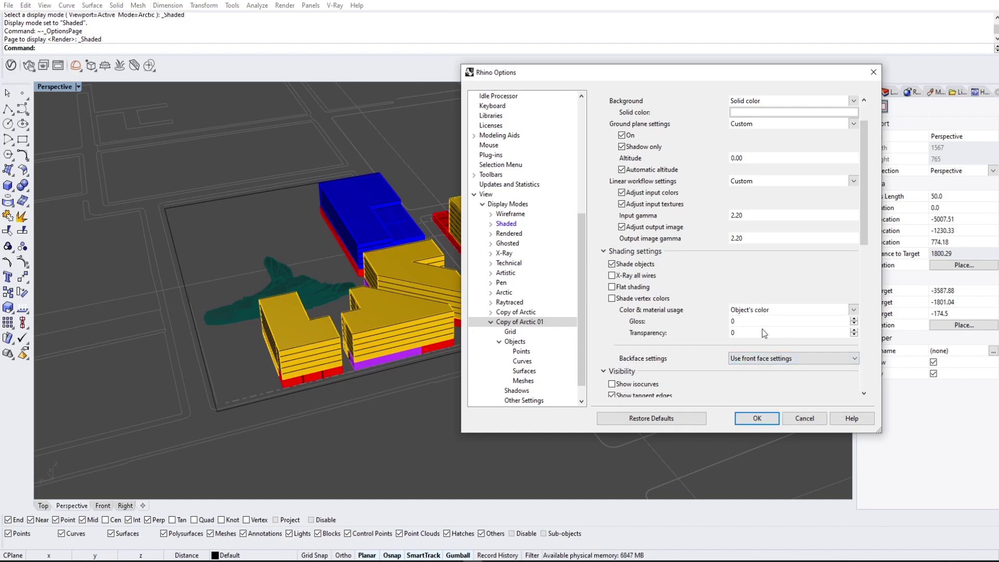
# Step: Set the duplicated mode's surface edge thickness to 1 pixel and close the display options
pyautogui.moveTo(864, 217); pyautogui.dragTo(860, 323)
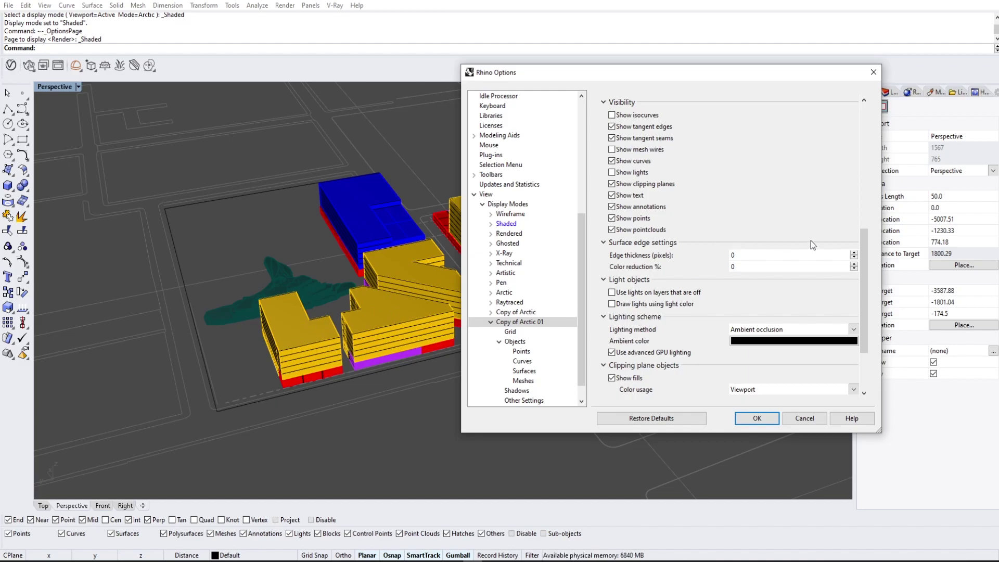
pyautogui.click(854, 255)
pyautogui.click(854, 253)
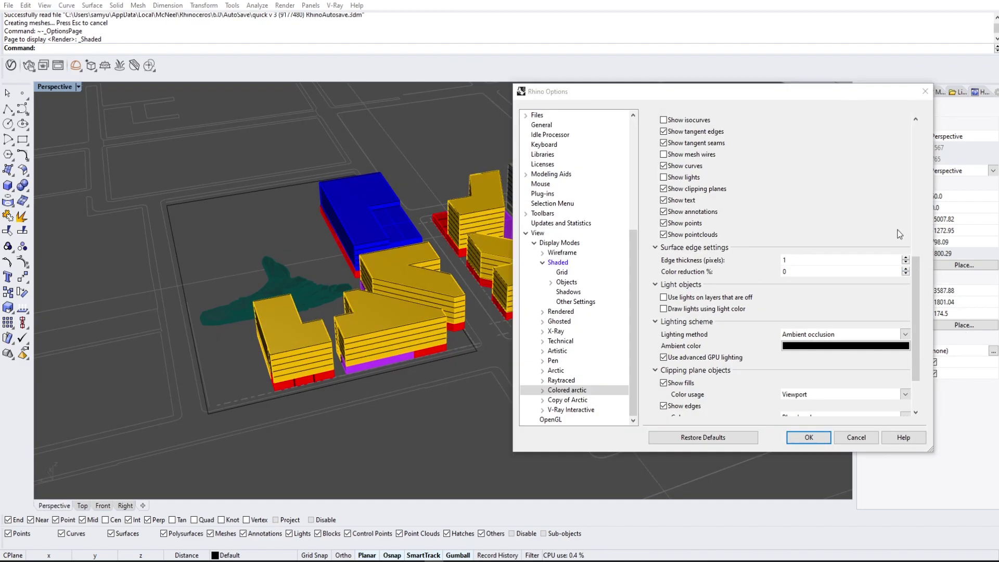
pyautogui.click(790, 96)
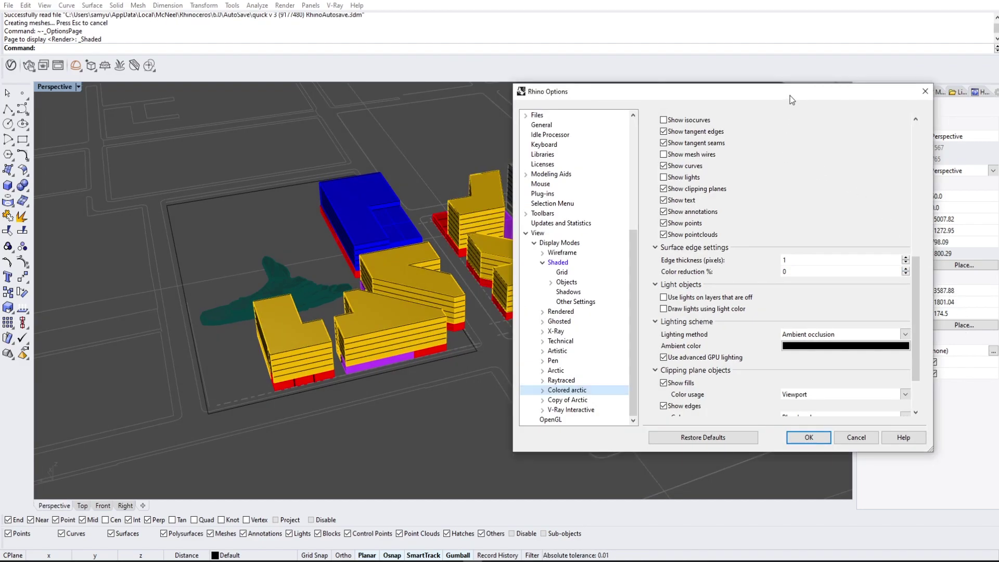
pyautogui.click(805, 227)
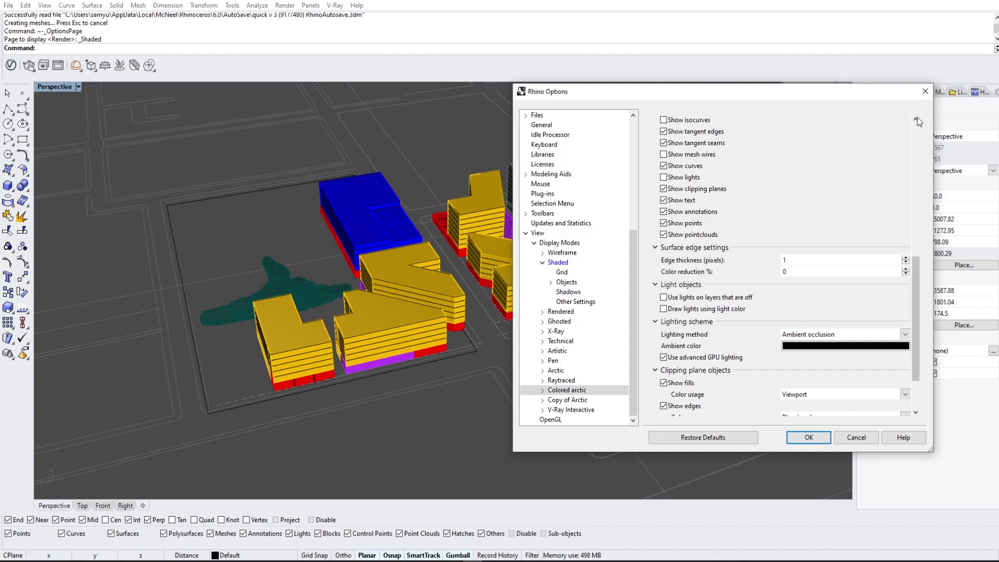
pyautogui.click(925, 91)
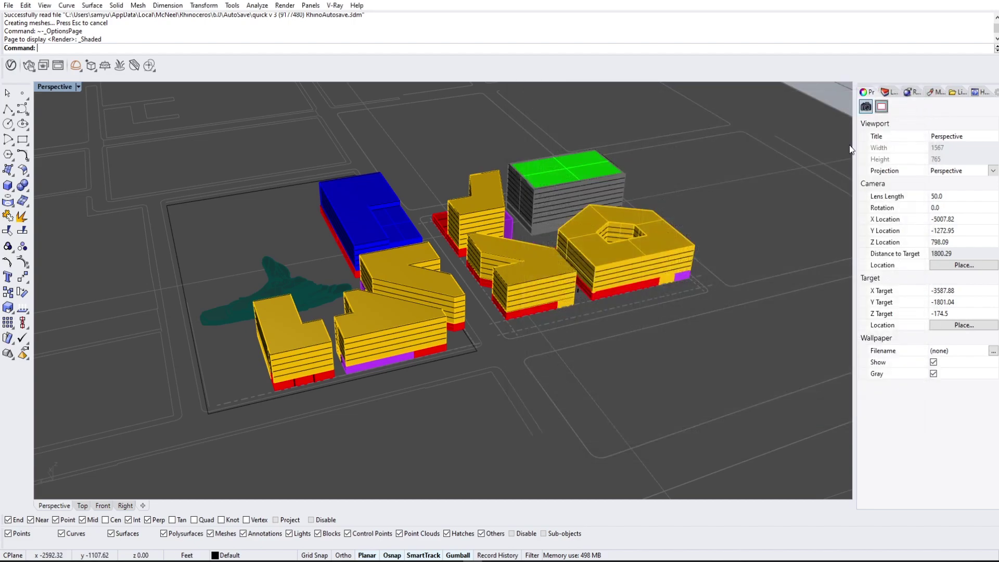
# Step: Apply the Colored arctic display mode to the Perspective viewport and turn off the LINES layer
pyautogui.click(78, 86)
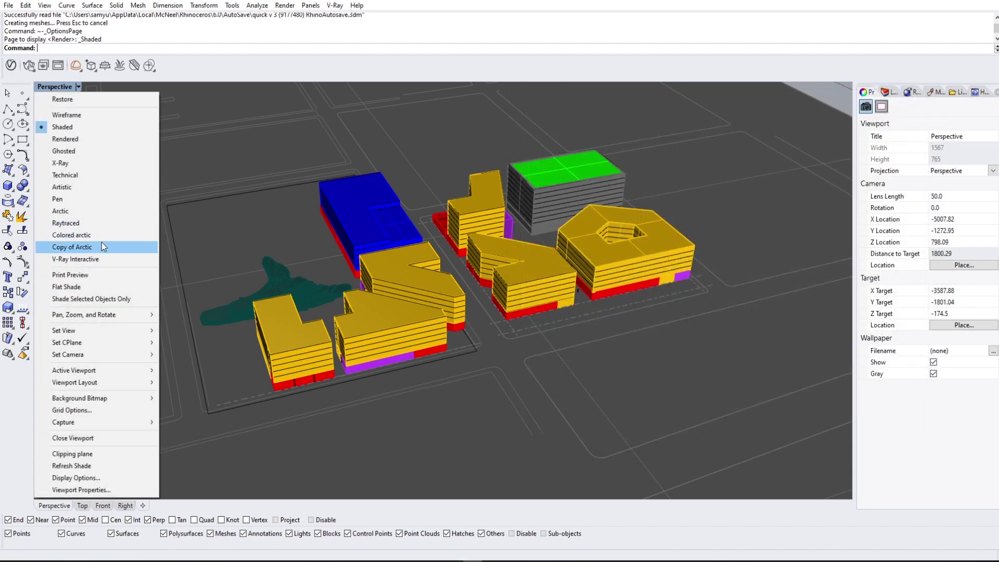
pyautogui.click(102, 234)
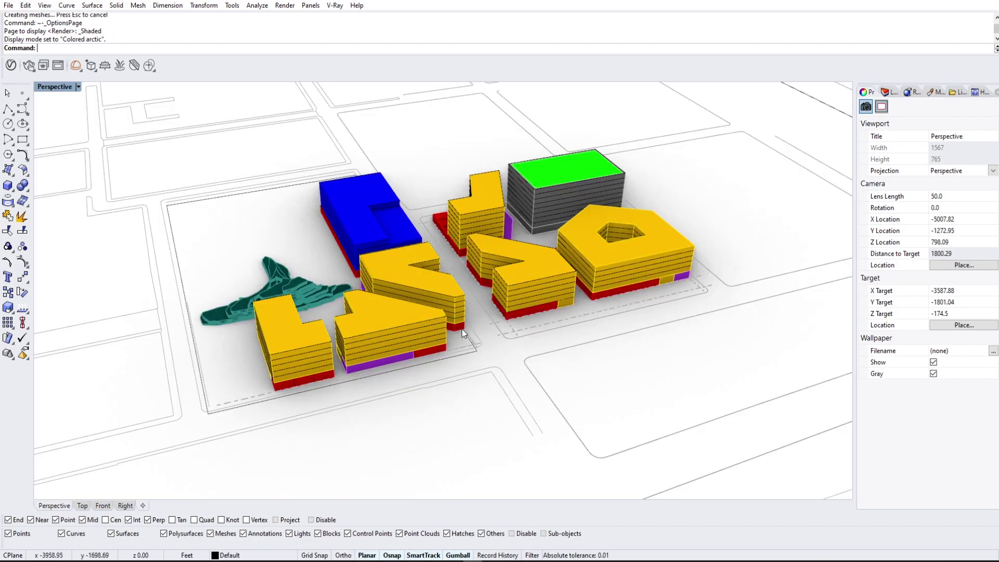
pyautogui.scroll(5, 447, 323)
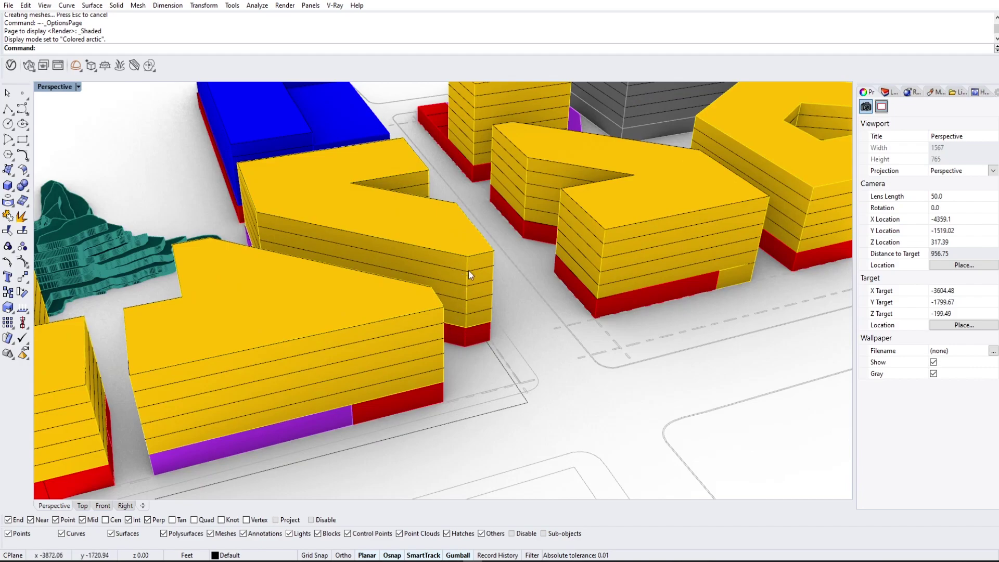
pyautogui.click(890, 92)
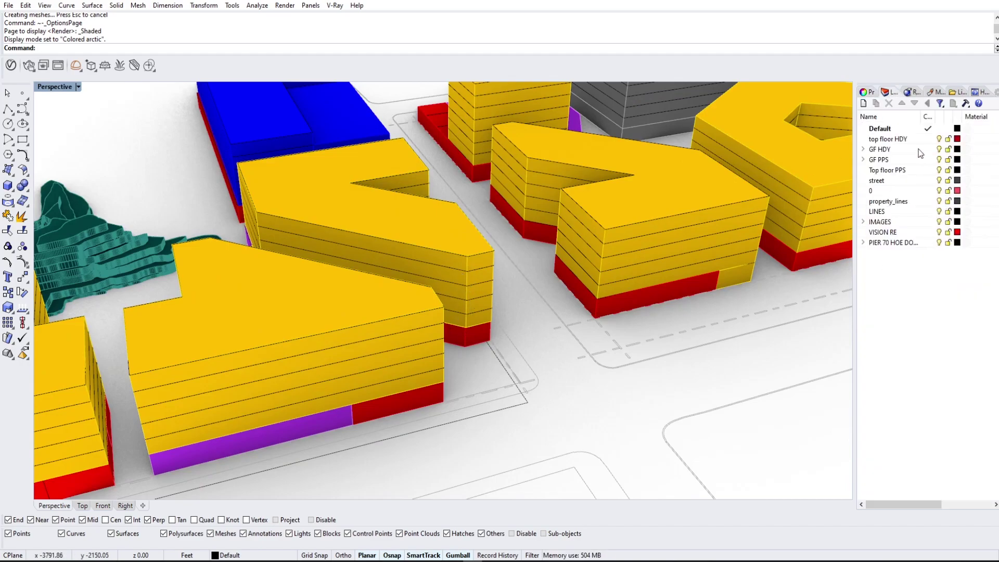
pyautogui.click(939, 212)
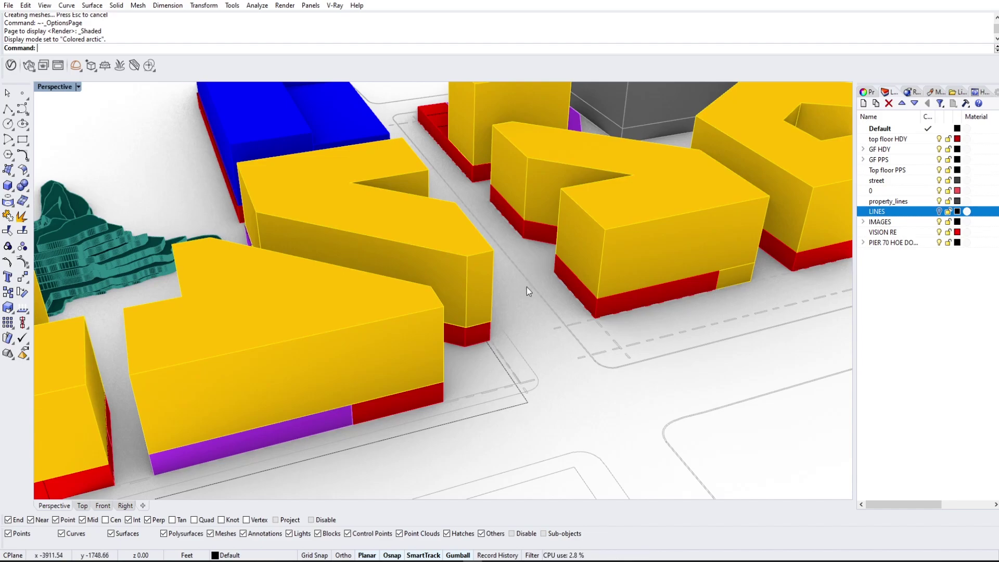
# Step: Inspect a yellow building's edges in Shaded mode, return the Perspective viewport to Colored arctic and clear the selection
pyautogui.hotkey('ctrl', 'alt', 's')
pyautogui.click(637, 240)
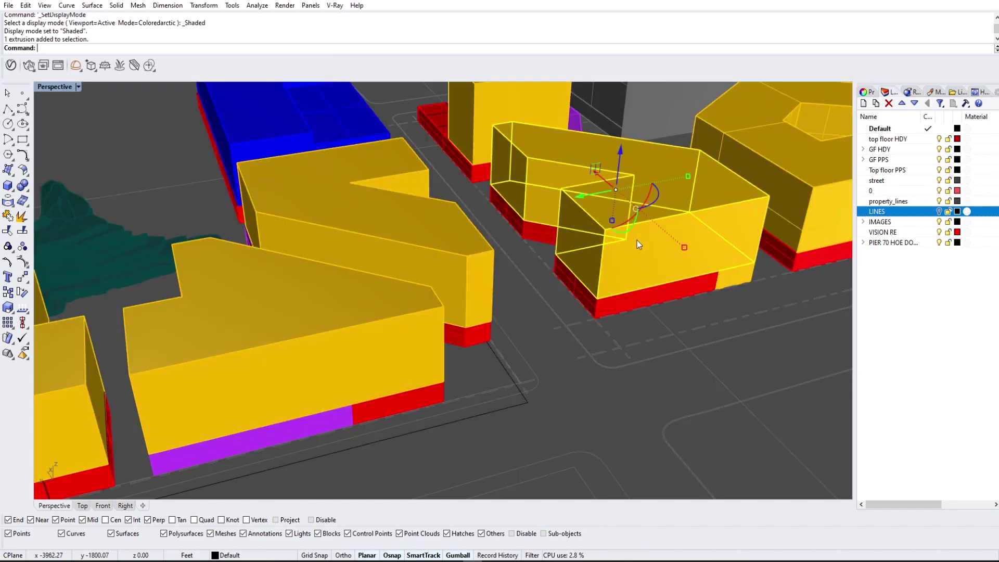
pyautogui.click(77, 86)
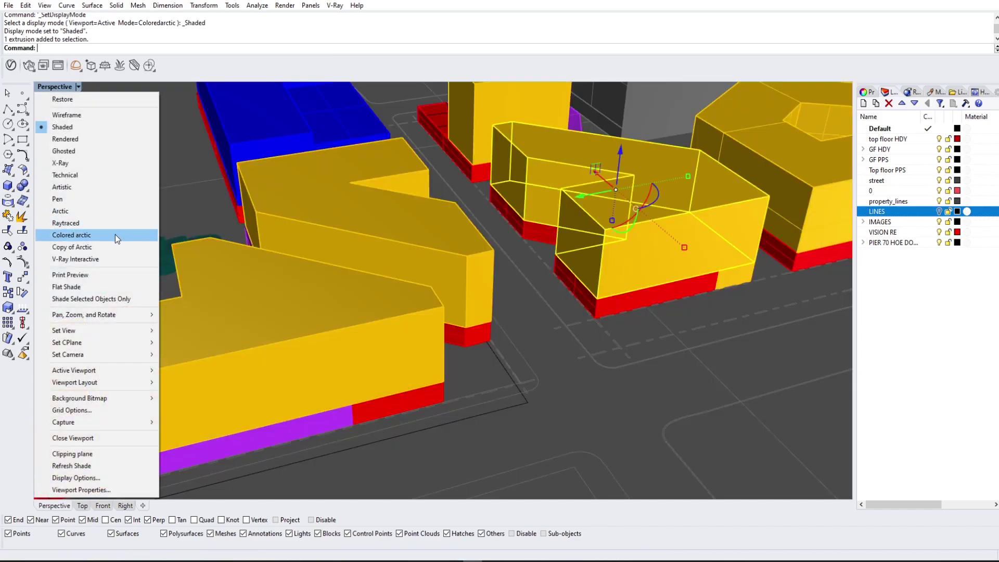
pyautogui.click(114, 235)
pyautogui.click(535, 363)
pyautogui.scroll(-2, 626, 258)
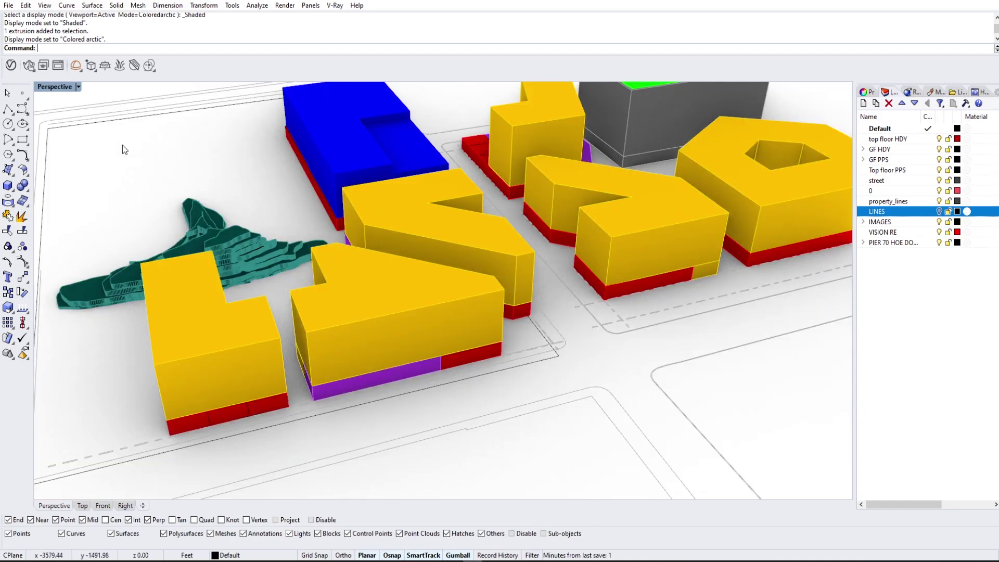
# Step: Set the surface edge color reduction of the Colored arctic display mode to 100%
pyautogui.click(78, 86)
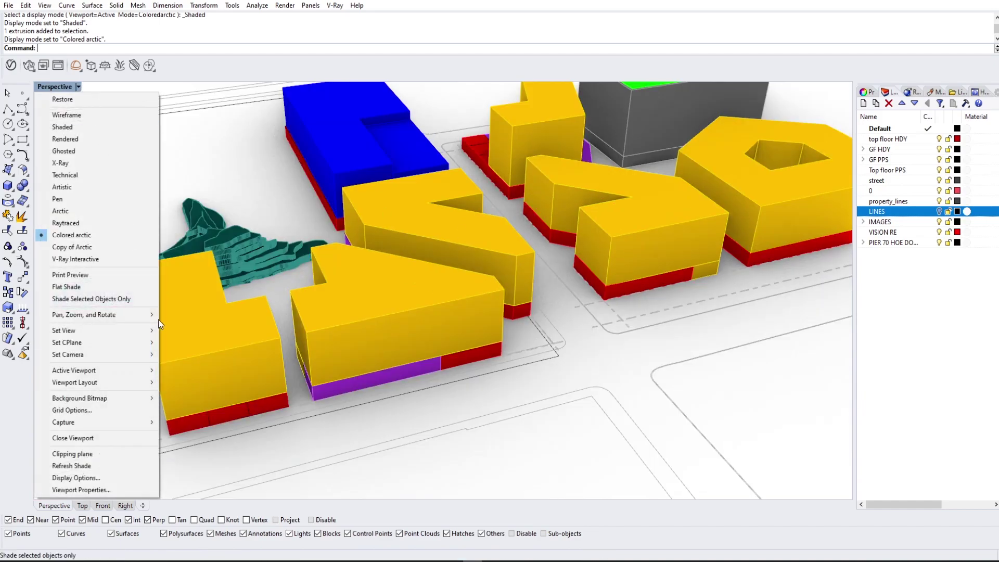
pyautogui.click(117, 475)
pyautogui.moveTo(914, 200); pyautogui.dragTo(921, 372)
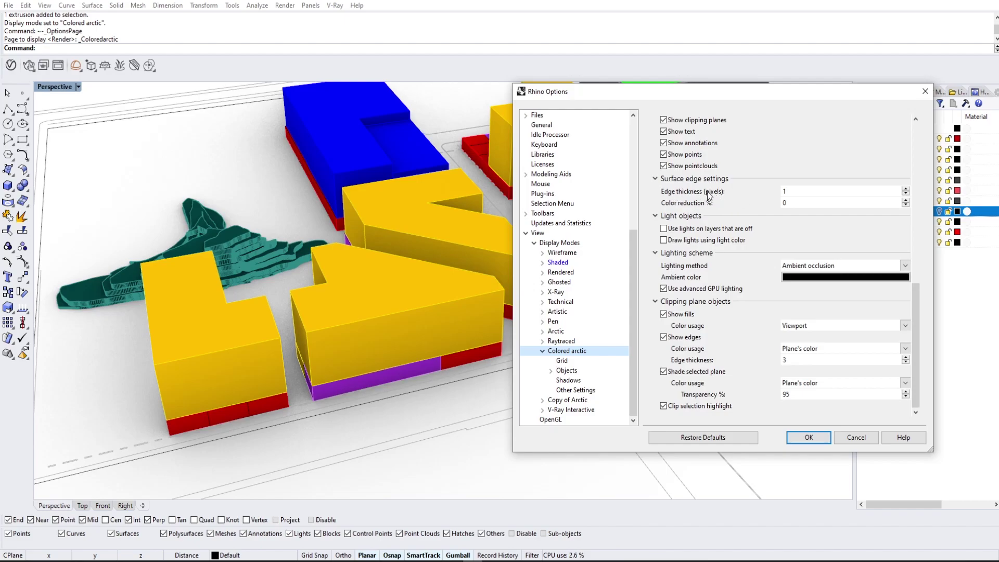
pyautogui.doubleClick(802, 203)
pyautogui.write('100')
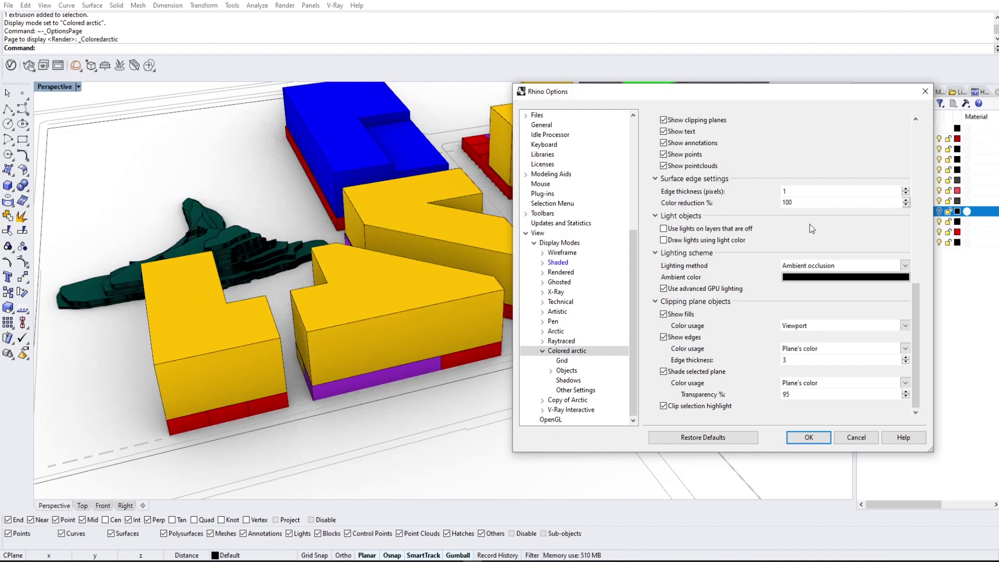
# Step: Try a surface edge color reduction of 50% for the Colored arctic mode
pyautogui.doubleClick(795, 203)
pyautogui.write('5')
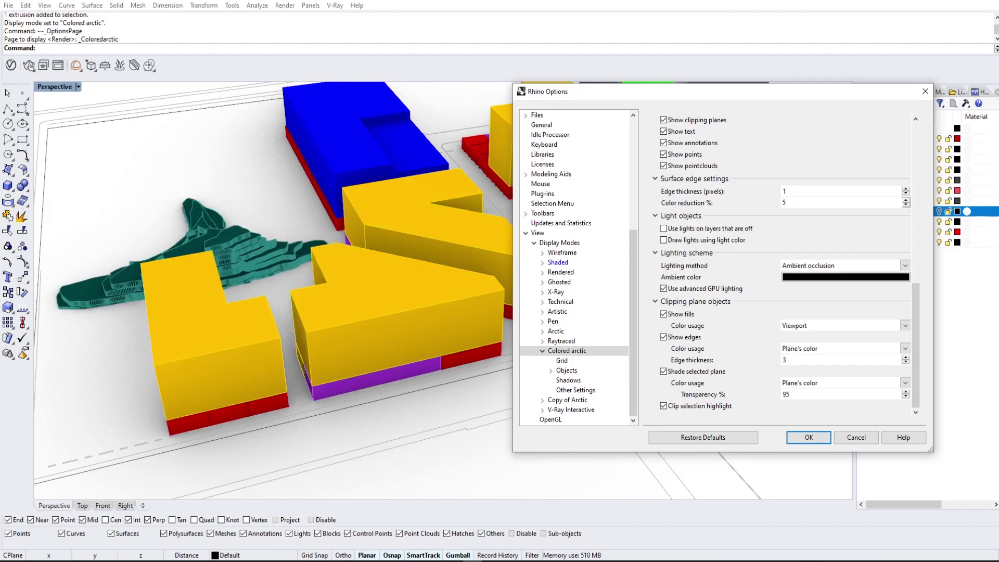
pyautogui.write('0')
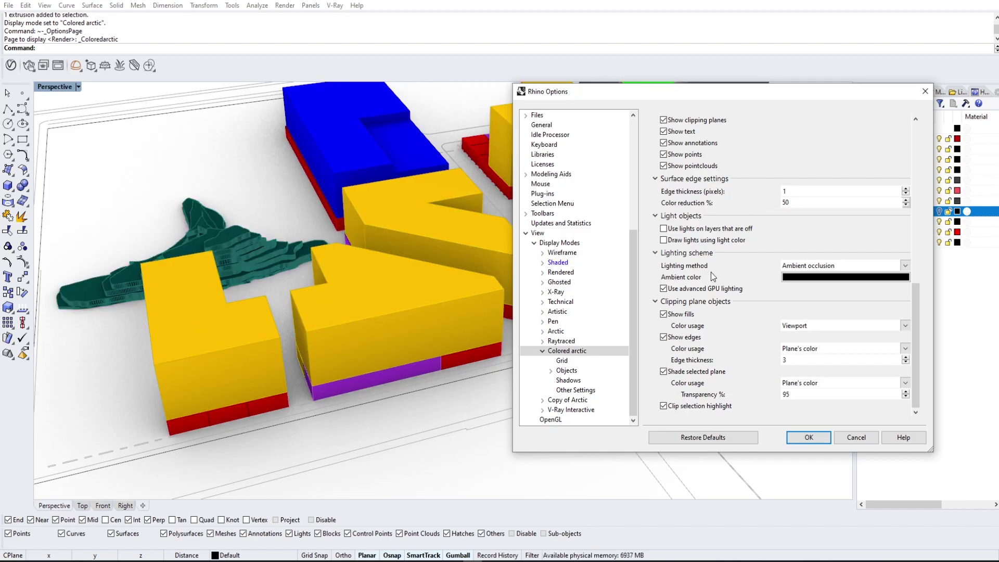
# Step: Set the Colored arctic mode's edge color reduction back to 100% and accept the display options
pyautogui.moveTo(824, 207); pyautogui.dragTo(766, 202)
pyautogui.write('100')
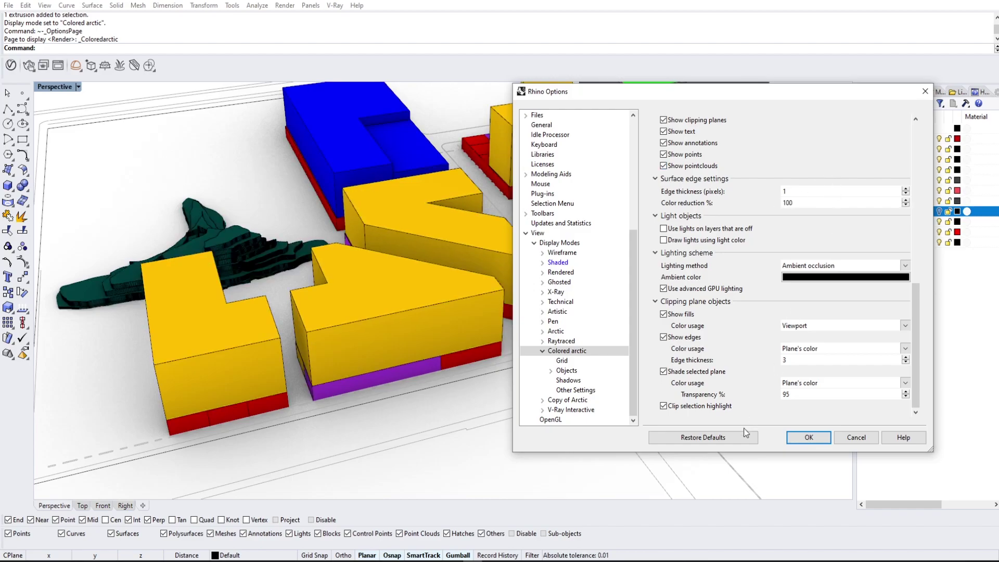
pyautogui.click(810, 442)
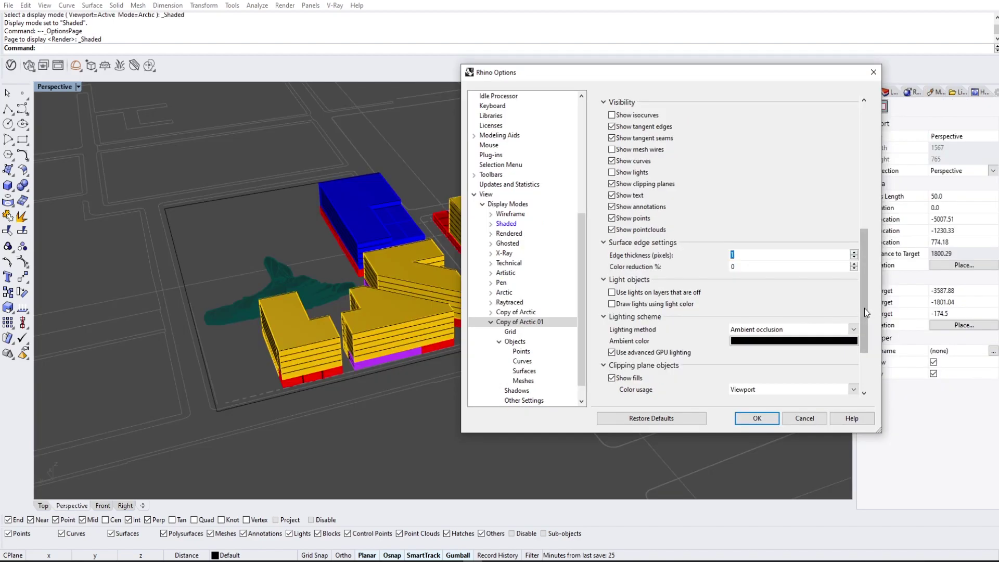
# Step: Review the Copy of Arctic 01 mode's viewport, shading, visibility, surface edge, lighting and clipping plane settings
pyautogui.moveTo(864, 308); pyautogui.dragTo(864, 345)
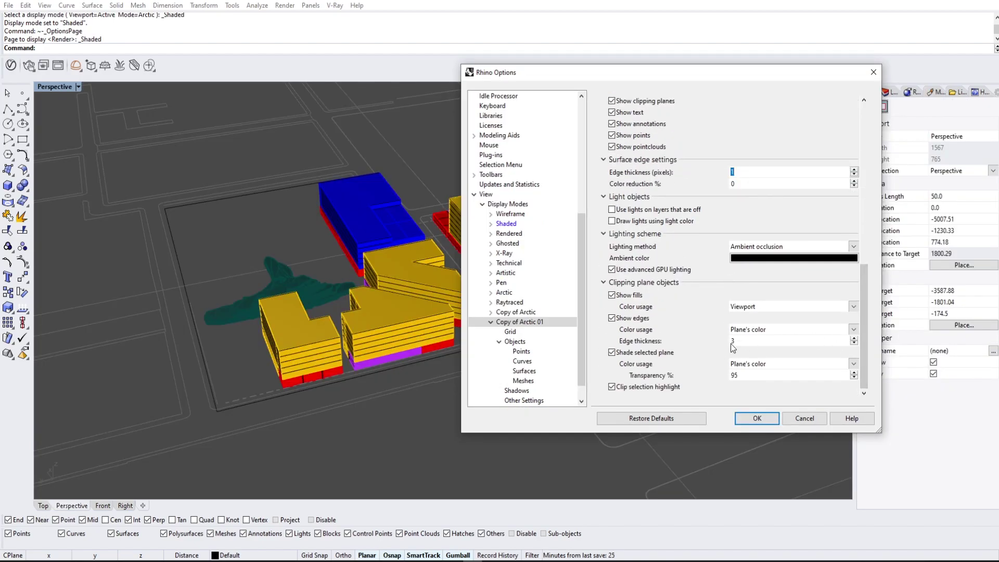
pyautogui.scroll(15, 698, 315)
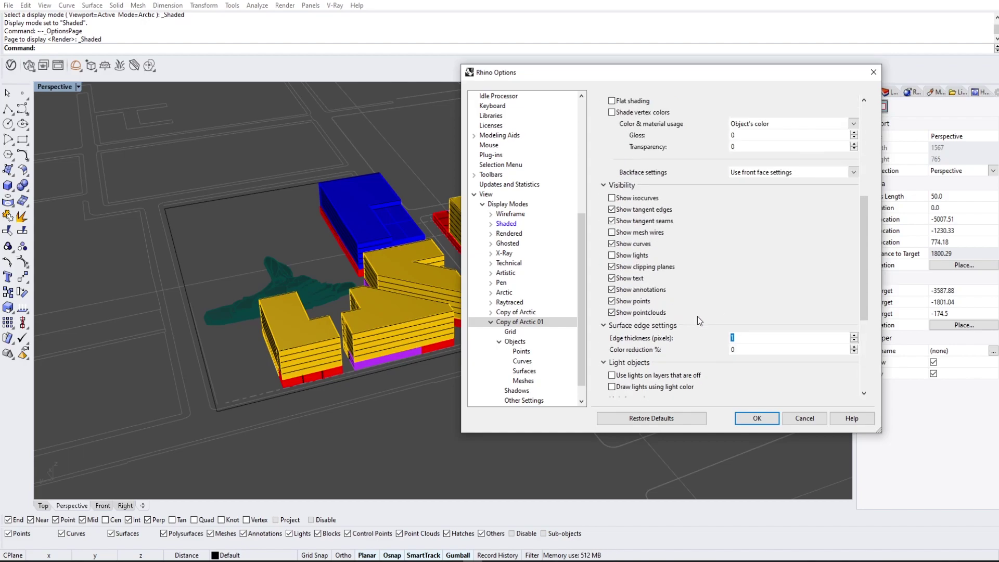
pyautogui.scroll(3, 697, 316)
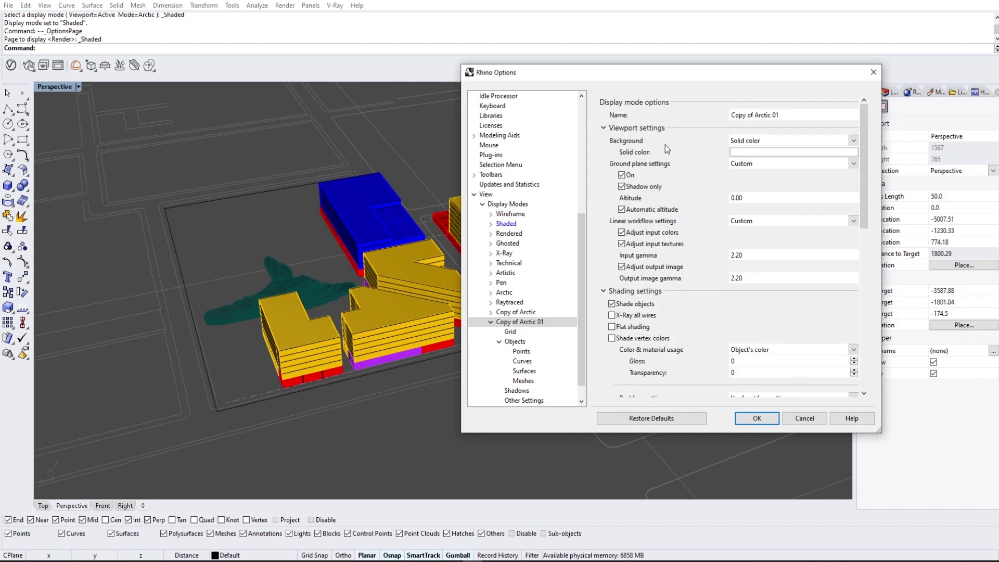
pyautogui.scroll(-10, 638, 281)
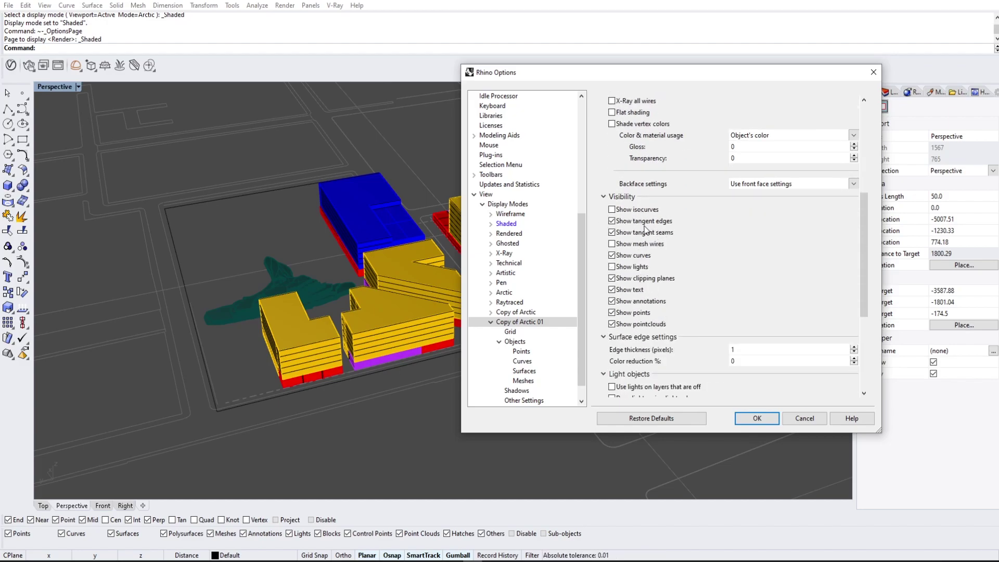
pyautogui.scroll(-2, 688, 354)
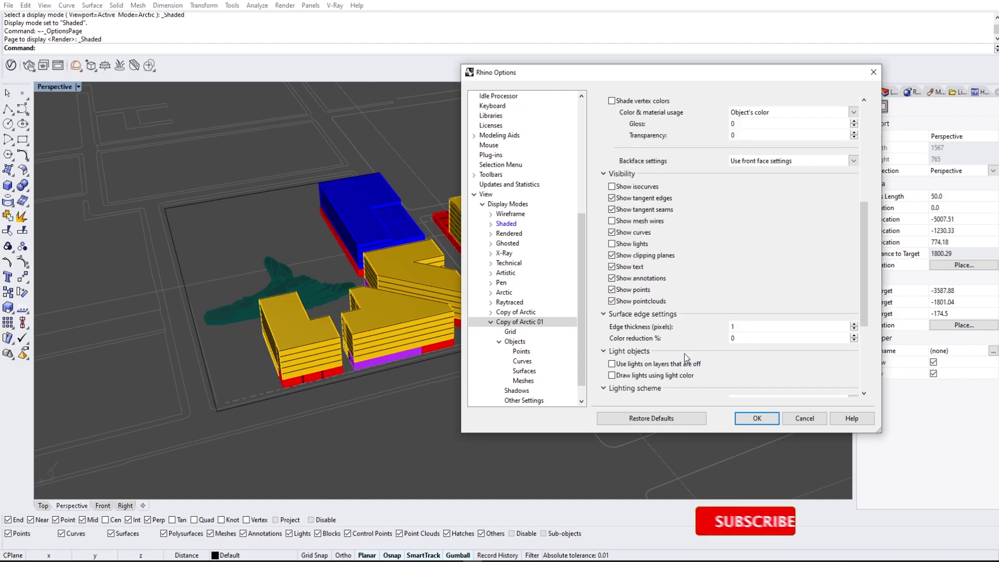
pyautogui.scroll(-5, 684, 353)
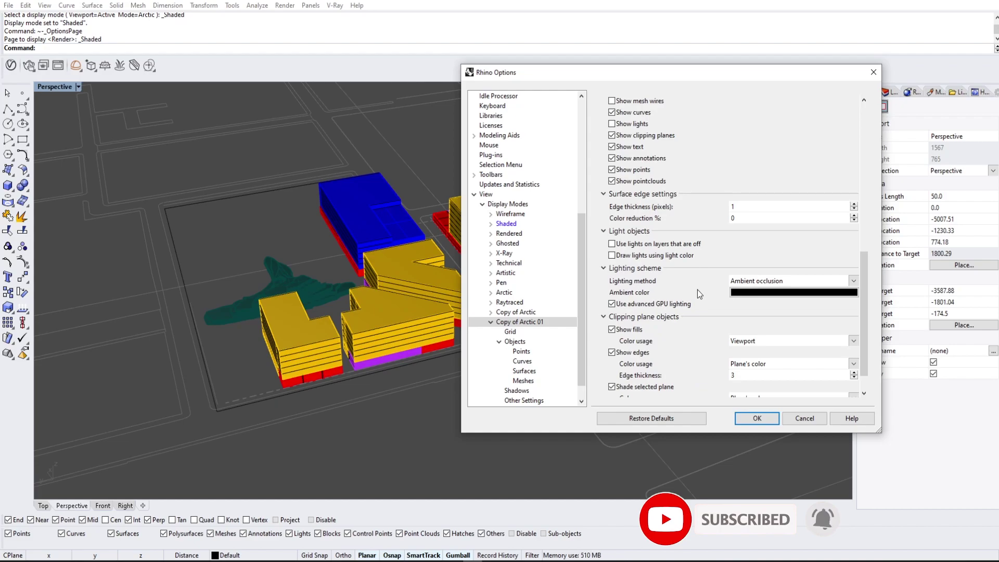
pyautogui.scroll(1, 697, 289)
pyautogui.scroll(2, 695, 297)
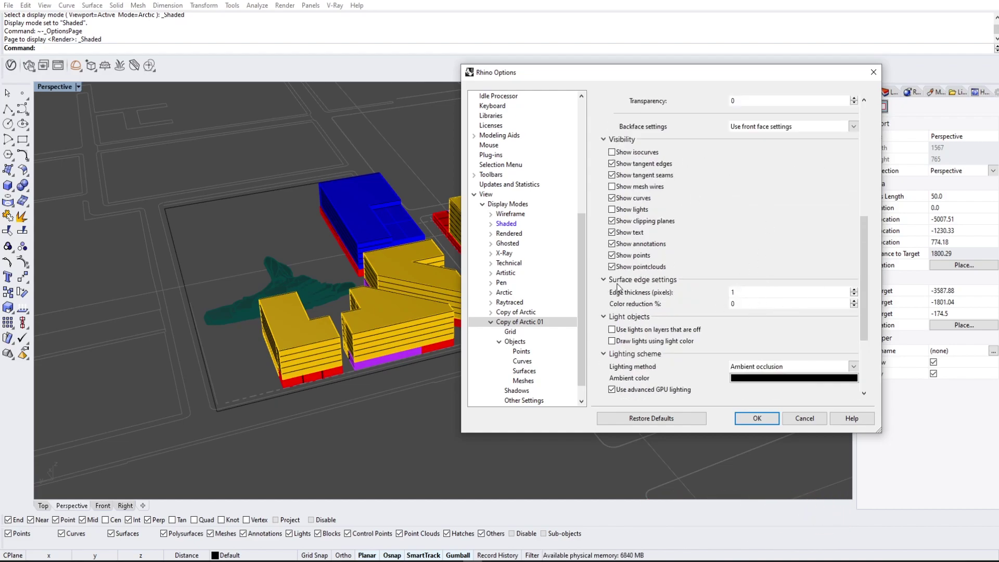
pyautogui.click(612, 199)
# Step: Rename the Copy of Arctic 01 display mode to "Colored arctic" and accept the display options
pyautogui.moveTo(862, 244); pyautogui.dragTo(858, 126)
pyautogui.click(796, 111)
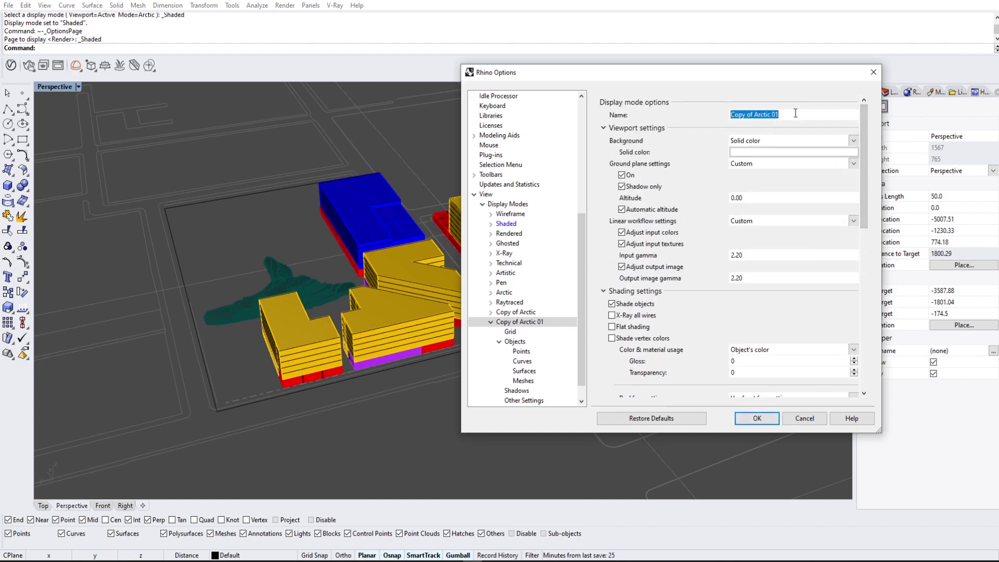
pyautogui.write('Colored ')
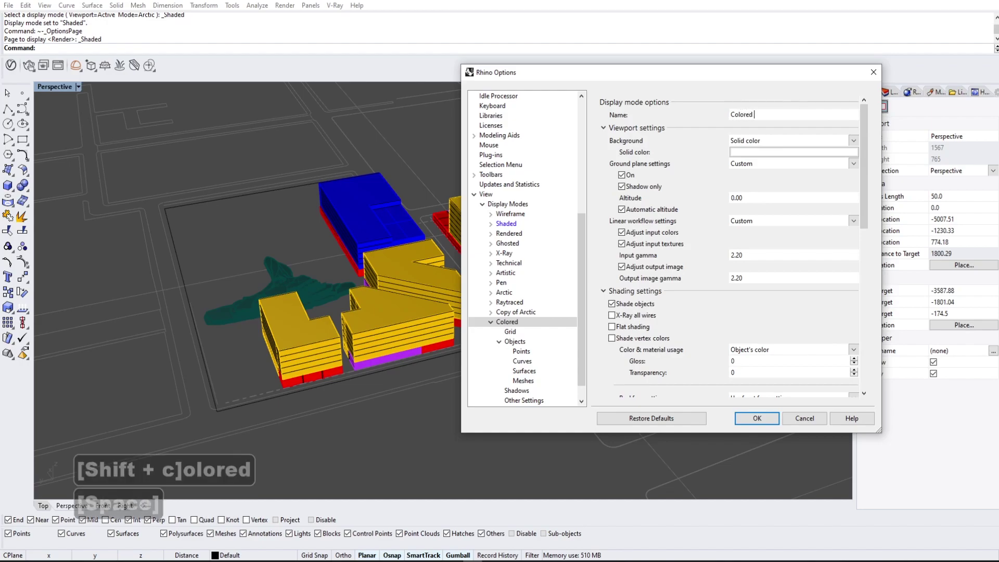
pyautogui.write('arctic')
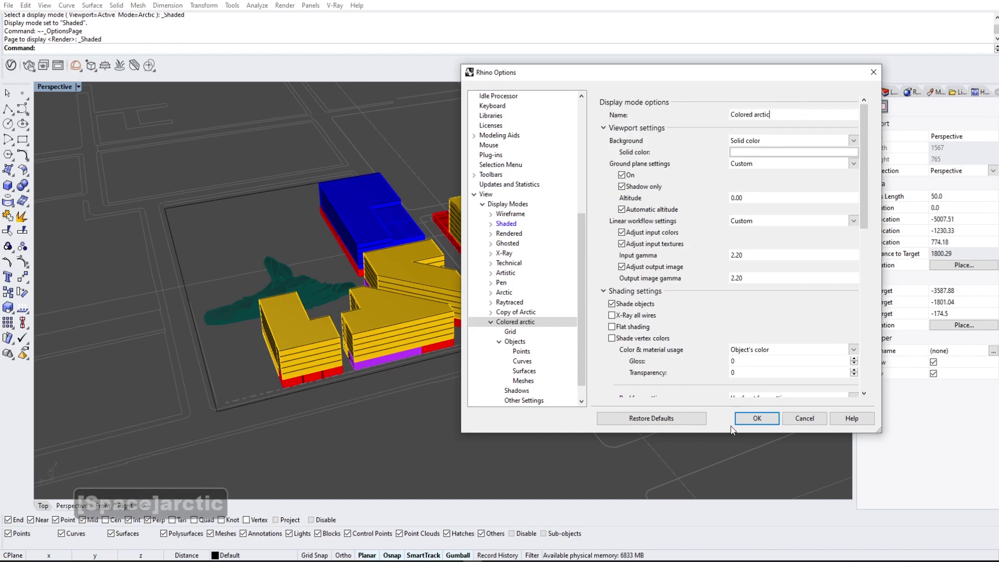
pyautogui.click(749, 418)
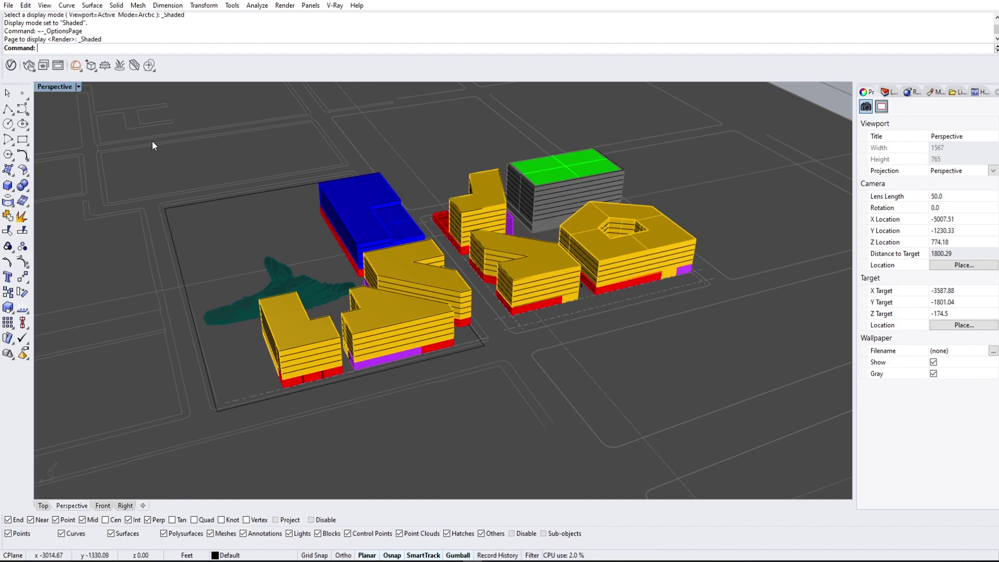
# Step: Compare the Colored arctic and Arctic display modes in the Perspective viewport, then leave it in Copy of Arctic
pyautogui.click(77, 87)
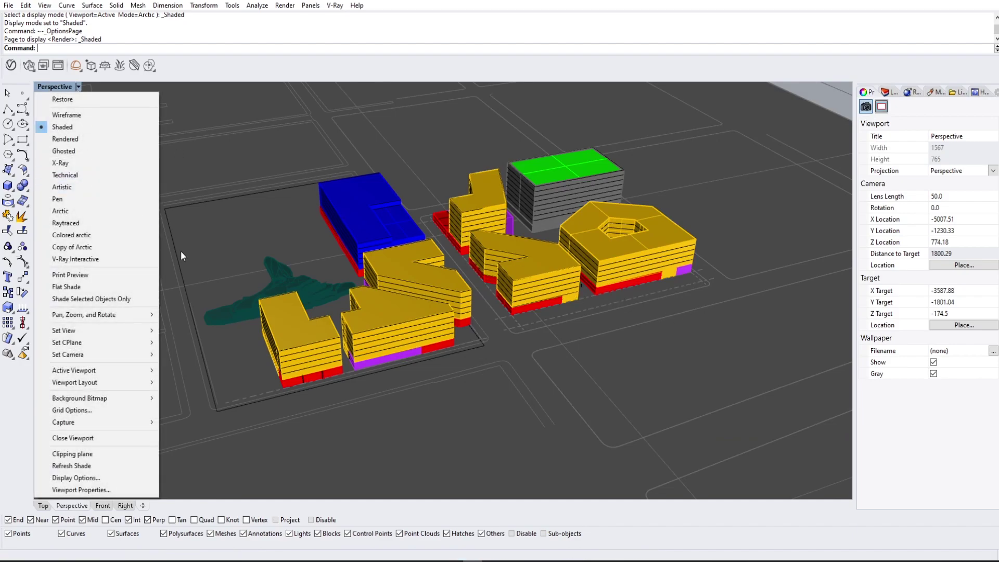
pyautogui.click(100, 235)
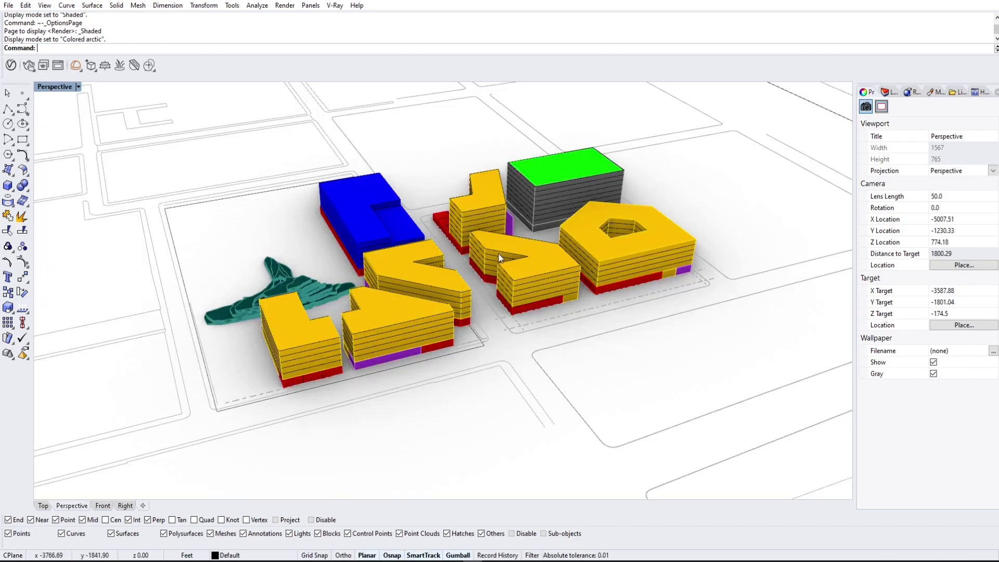
pyautogui.click(78, 88)
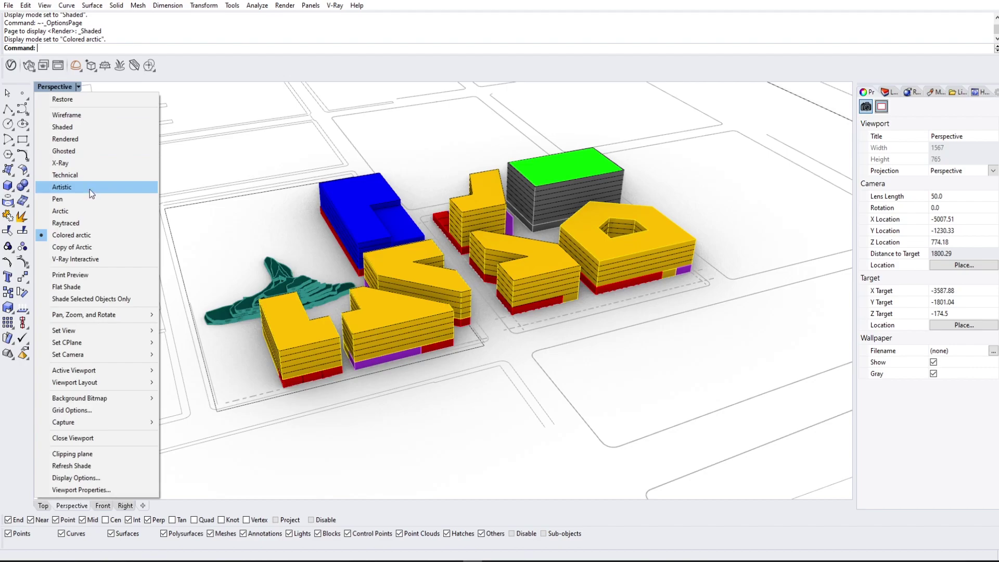
pyautogui.click(86, 211)
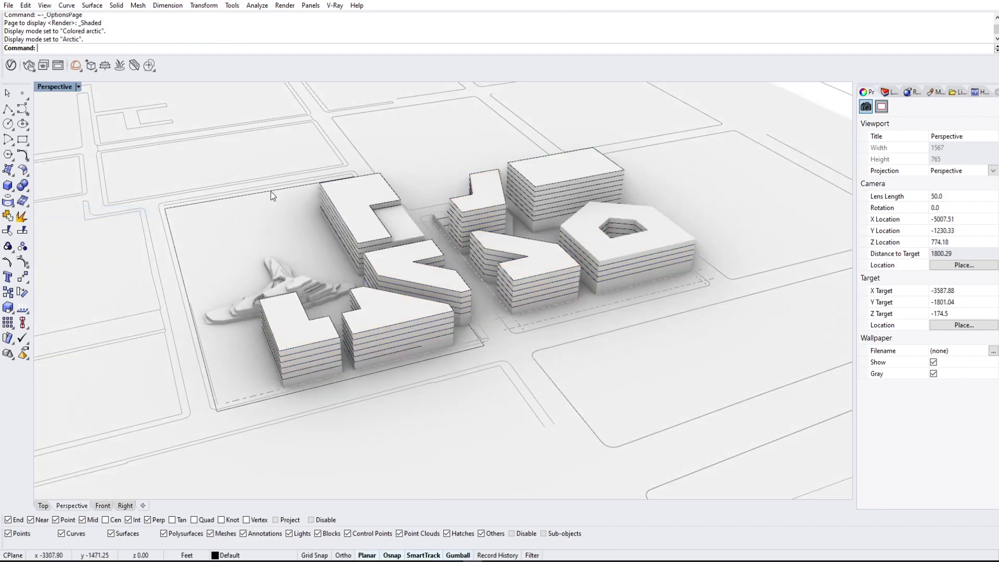
pyautogui.click(79, 87)
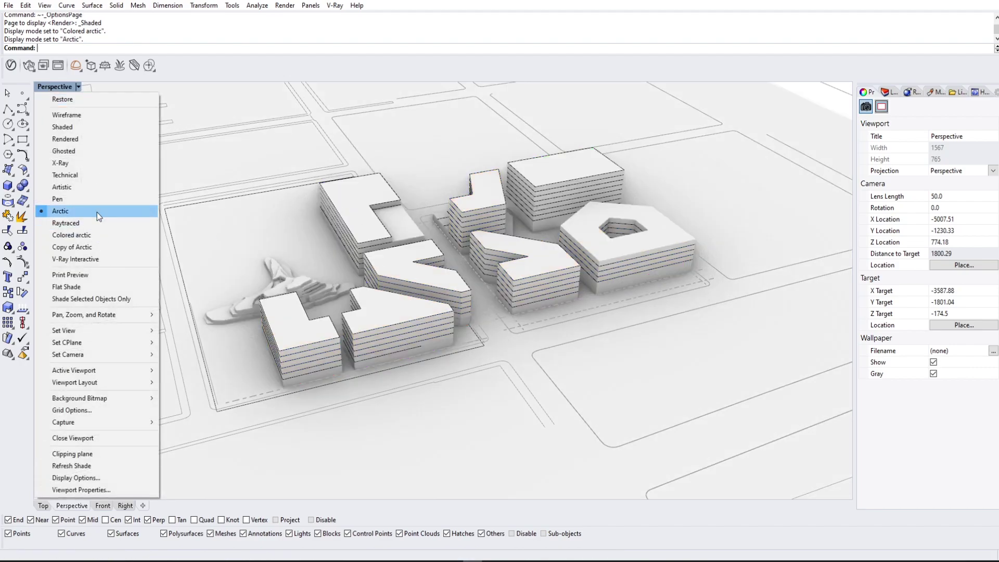
pyautogui.click(98, 247)
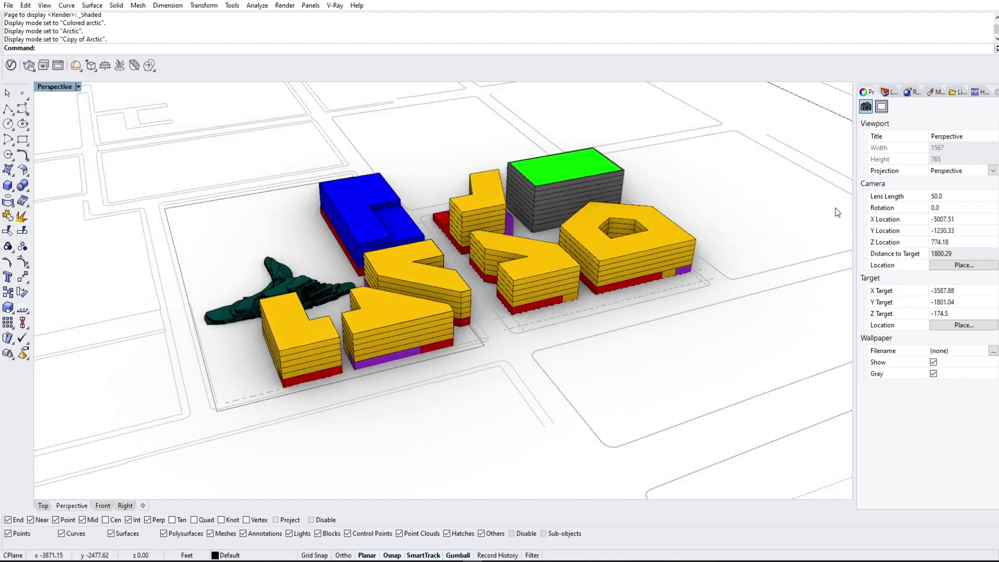
# Step: Turn off the top floor HDY layer to hide its building volumes
pyautogui.click(891, 93)
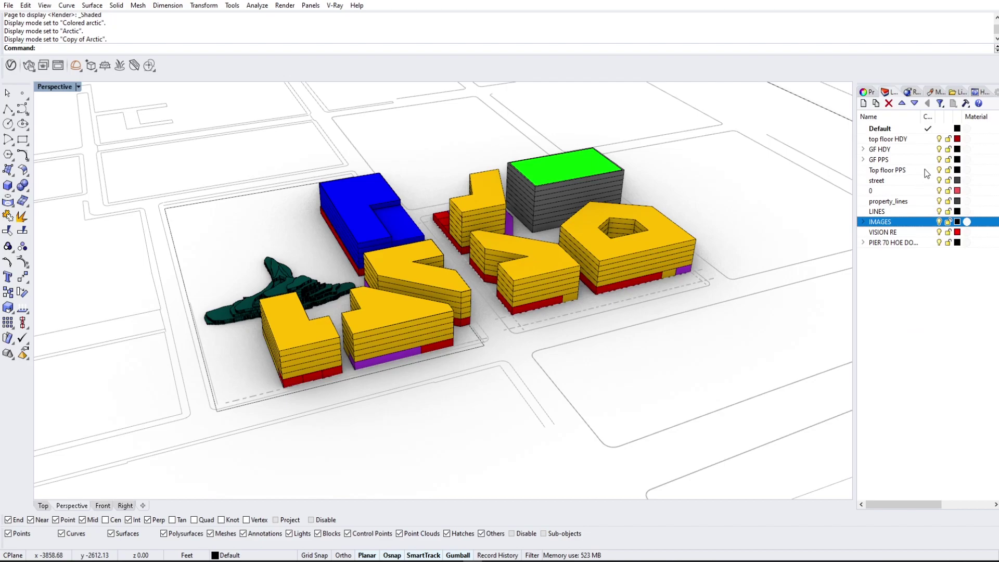
pyautogui.click(943, 161)
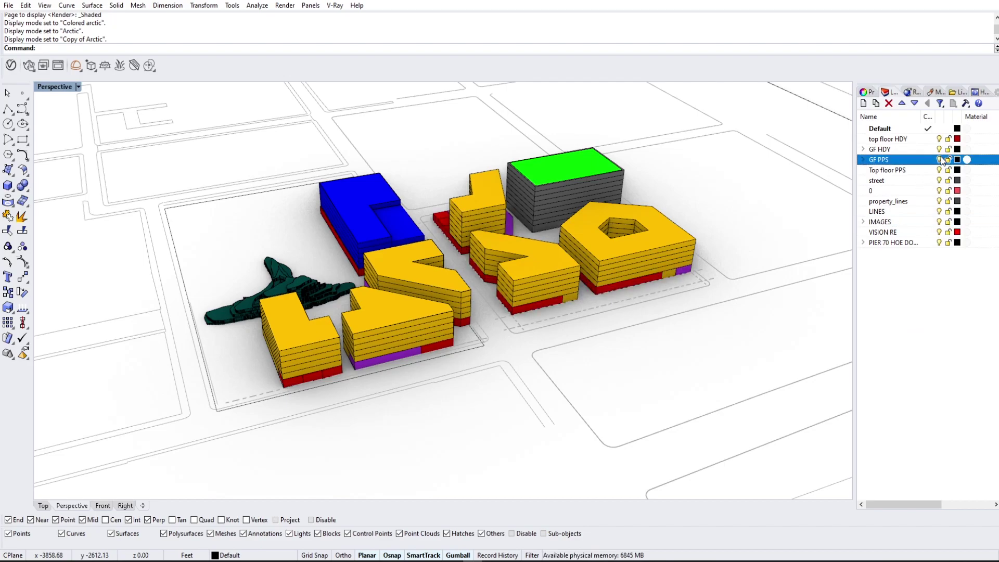
pyautogui.click(939, 140)
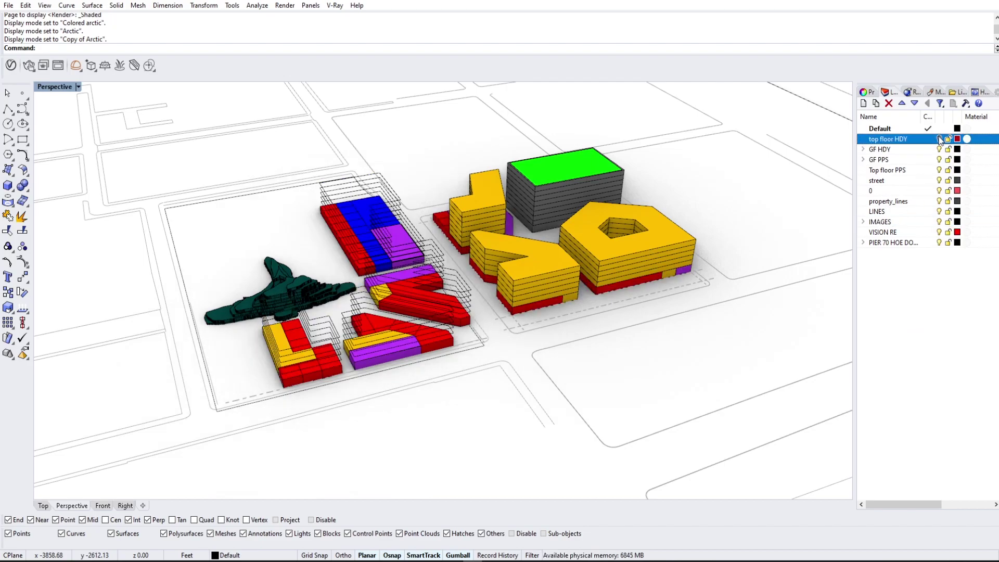
# Step: Turn off the LINES layer and try drawing a polyline as a floor line across the L-shaped building near the park mound
pyautogui.click(939, 211)
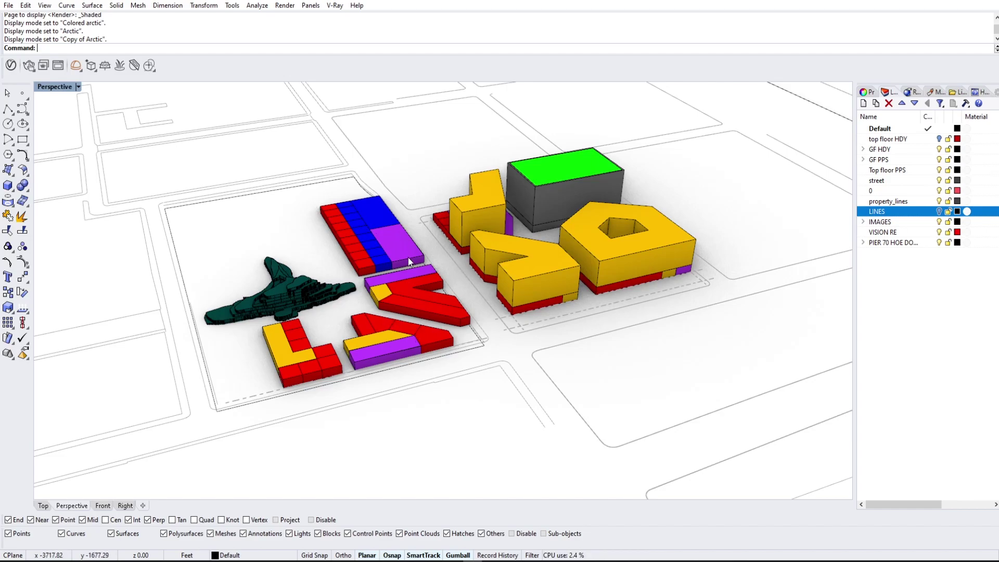
pyautogui.click(8, 109)
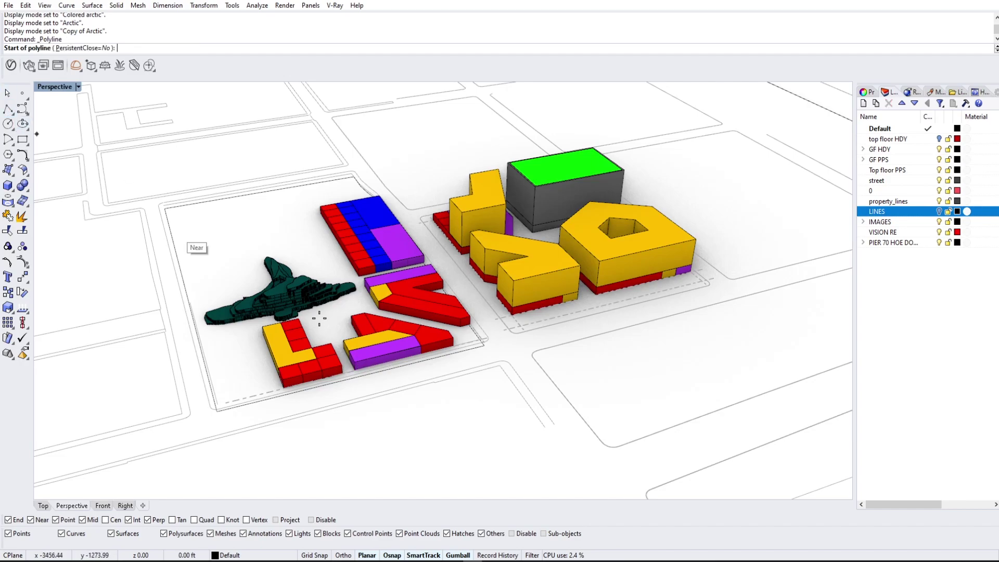
pyautogui.click(266, 330)
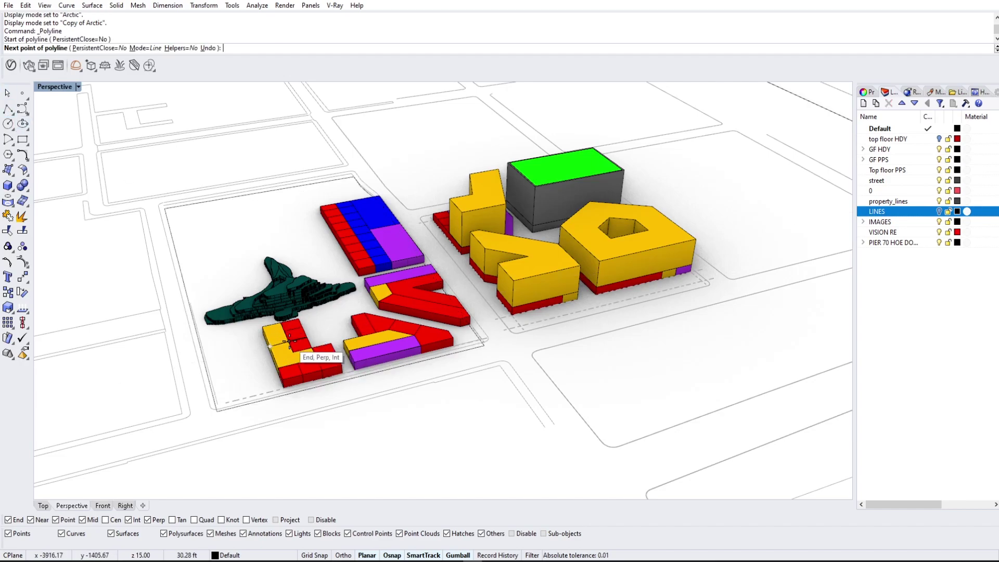
pyautogui.click(289, 340)
pyautogui.press('space')
pyautogui.hotkey('ctrl', 'z')
pyautogui.press('space')
pyautogui.click(285, 330)
pyautogui.press('shift')
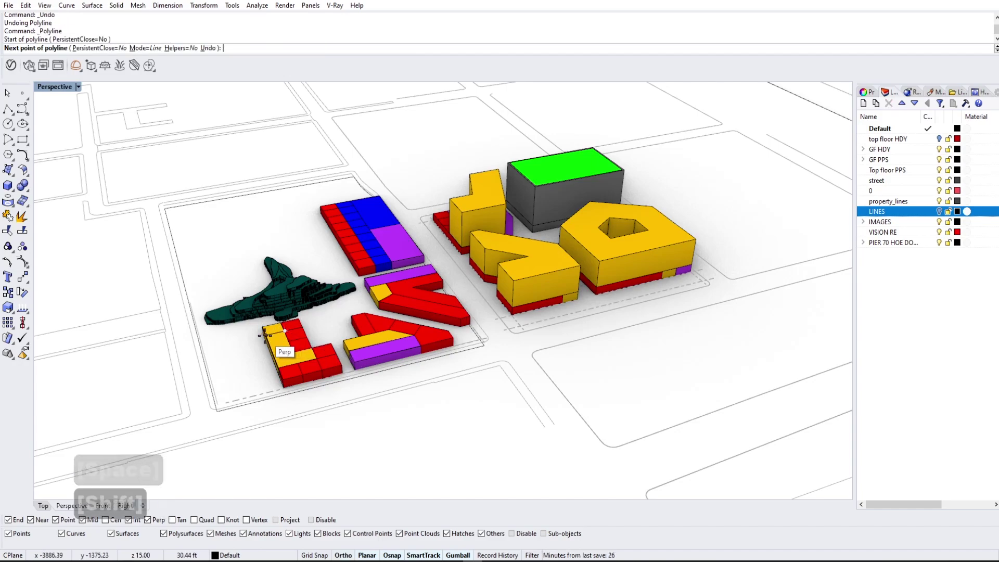
pyautogui.click(266, 336)
pyautogui.press('space')
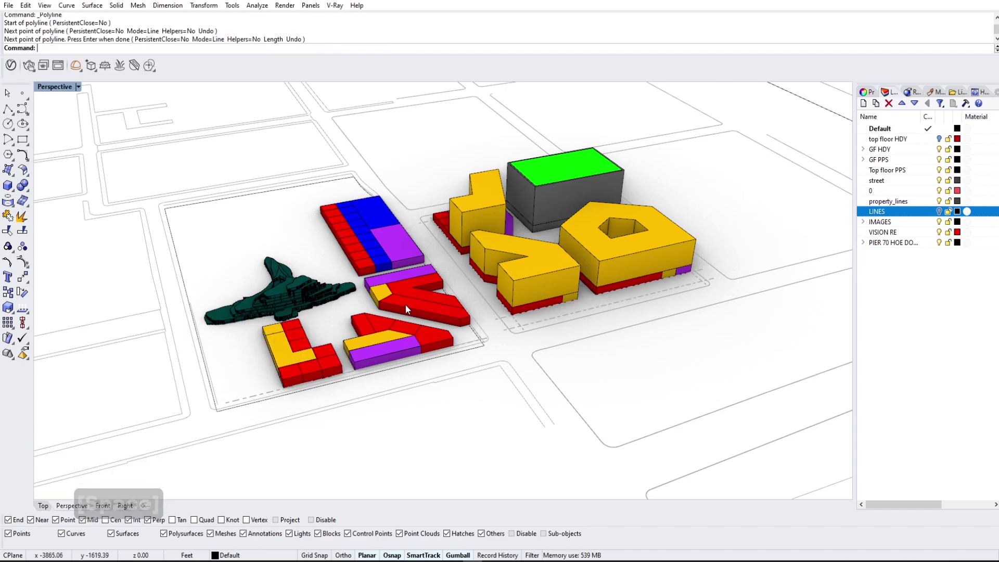
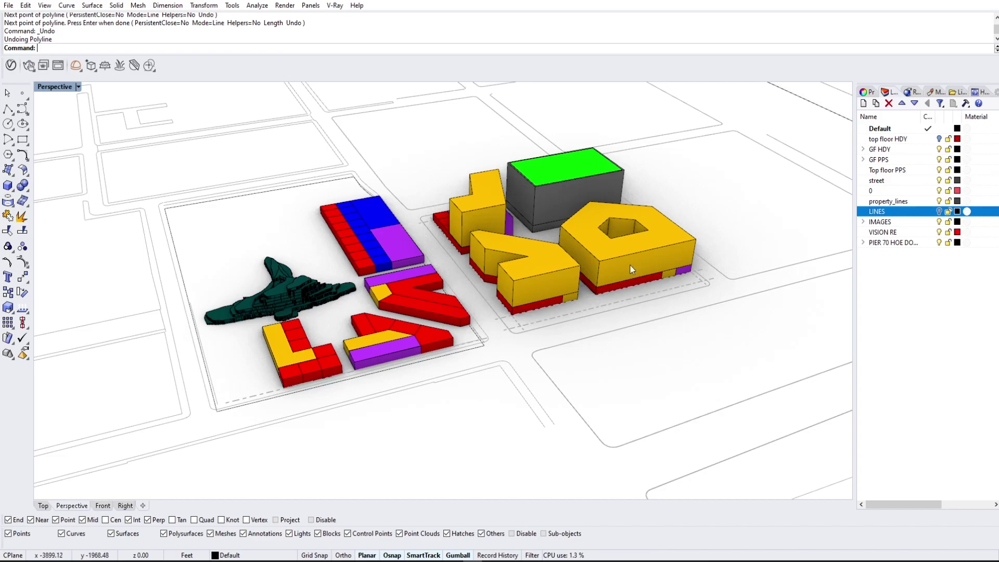
# Step: Turn the LINES and top floor HDY layers back on
pyautogui.click(939, 211)
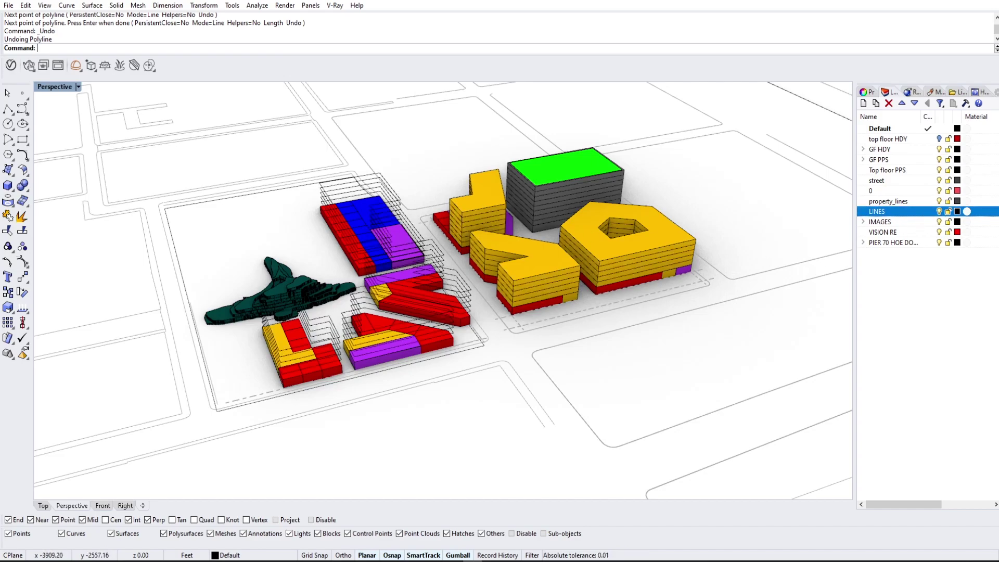
pyautogui.click(939, 139)
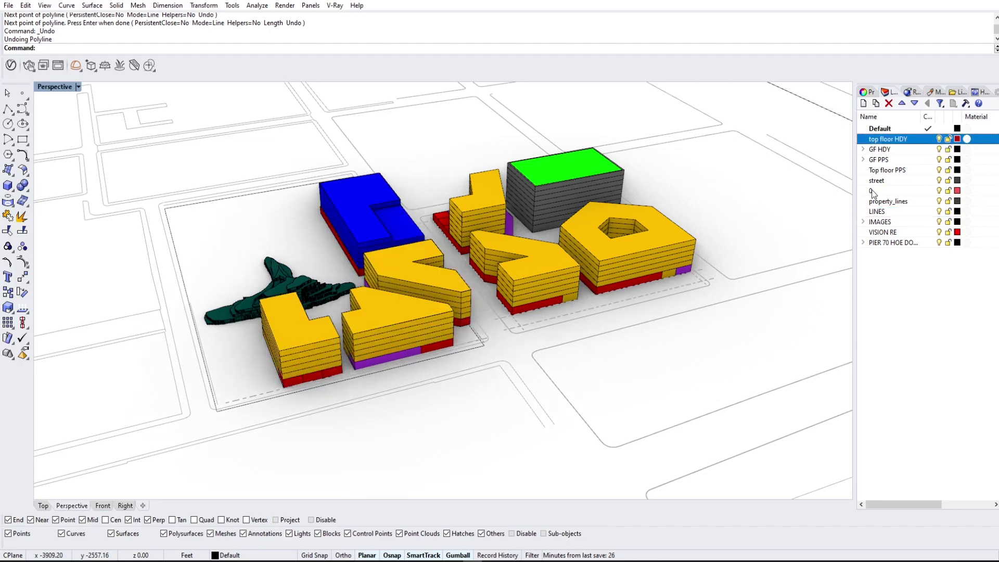
pyautogui.write('e')
pyautogui.press('BackSpace')
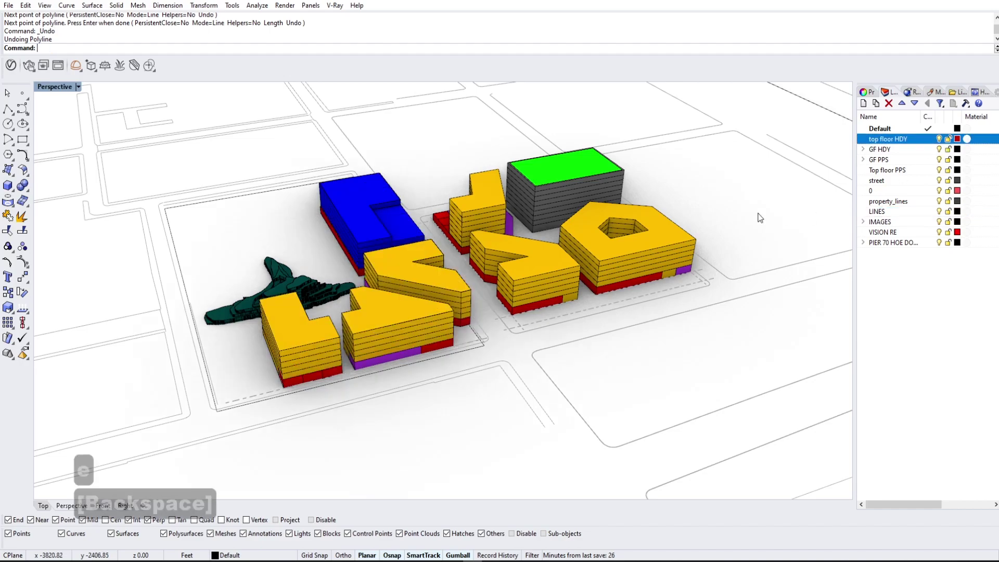
pyautogui.press('BackSpace')
# Step: Try capturing the Perspective view to a file with a transparent background, then cancel the capture
pyautogui.write('view')
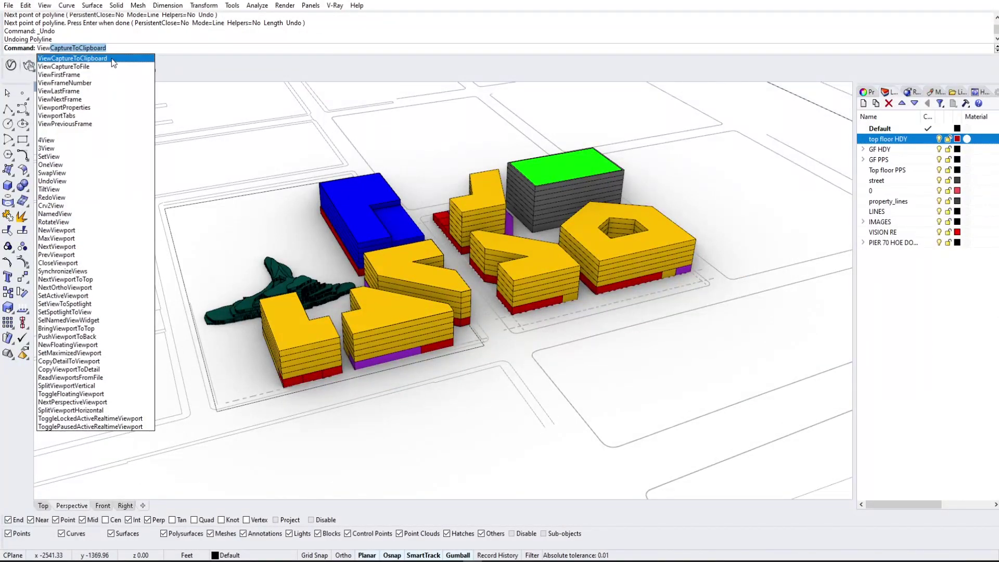
pyautogui.click(108, 65)
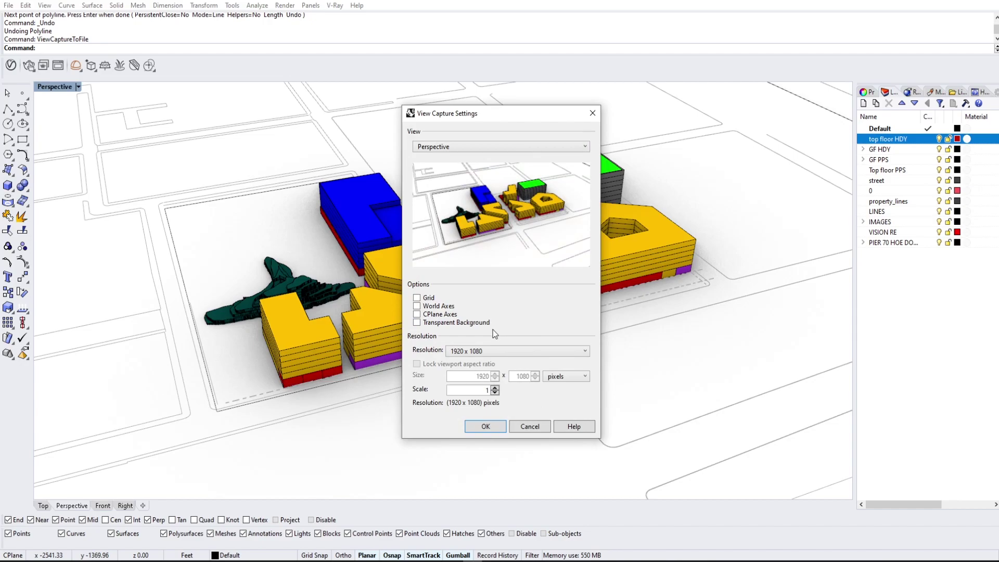
pyautogui.click(464, 324)
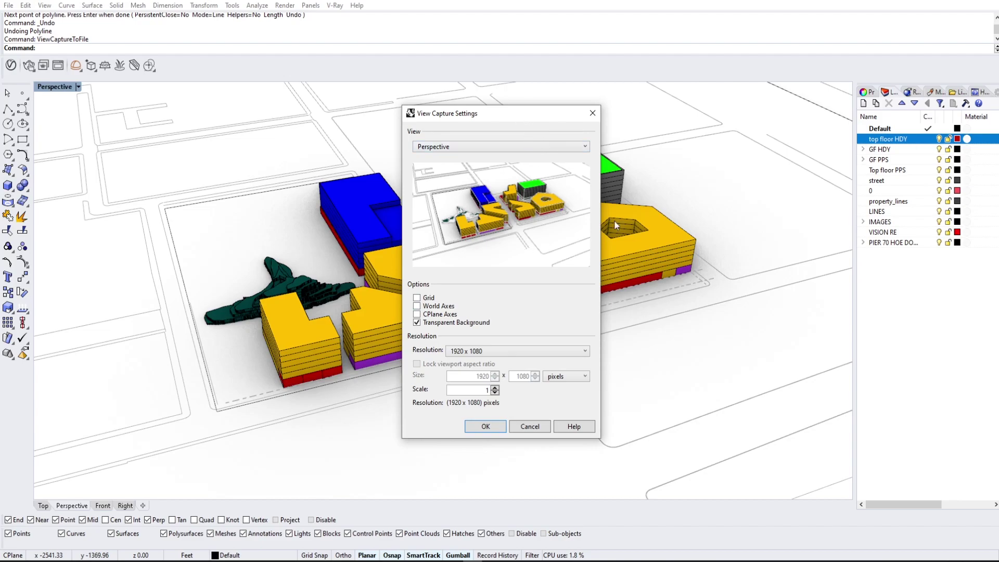
pyautogui.click(593, 114)
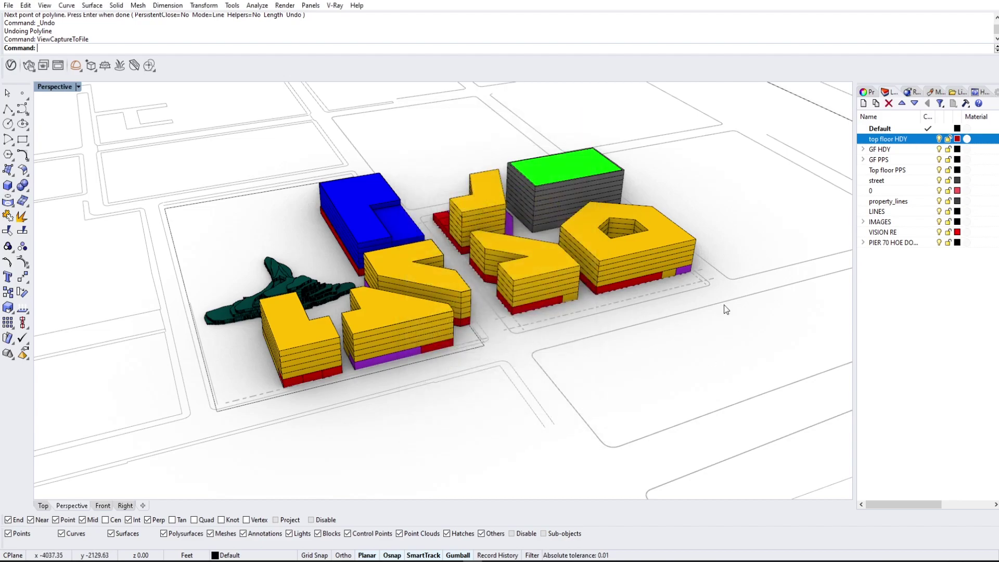
# Step: Unlock the locked ground surface beneath the site and hide it
pyautogui.write('unlocksele')
pyautogui.press('Return')
pyautogui.click(791, 228)
pyautogui.press('Return')
pyautogui.press('space')
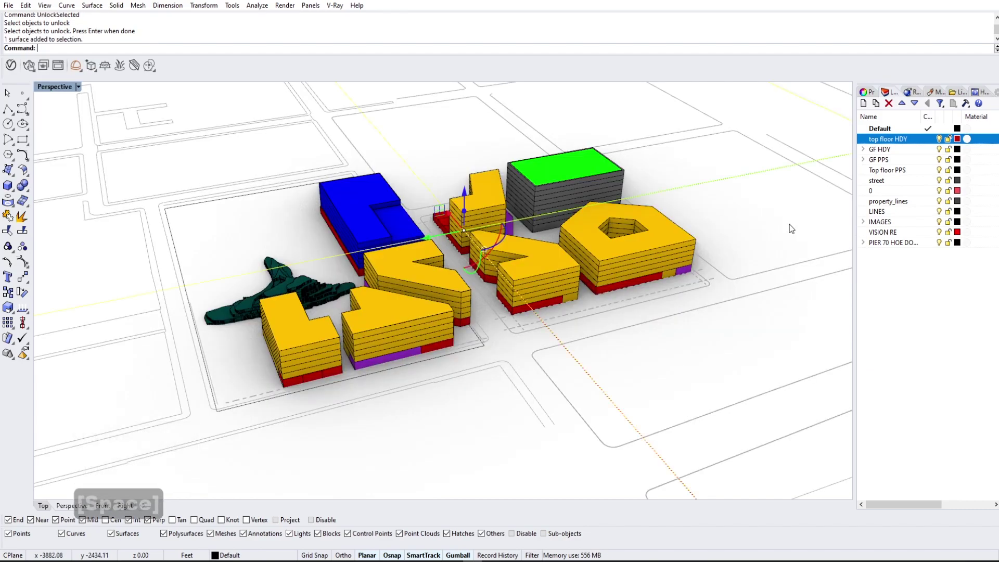
pyautogui.write('hide')
pyautogui.press('Return')
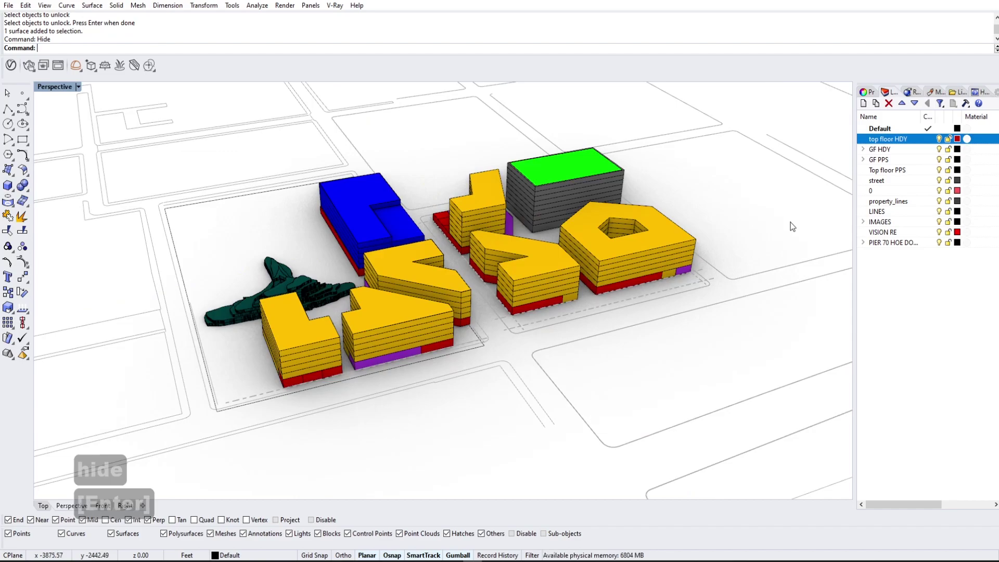
pyautogui.press('space')
pyautogui.press('Escape')
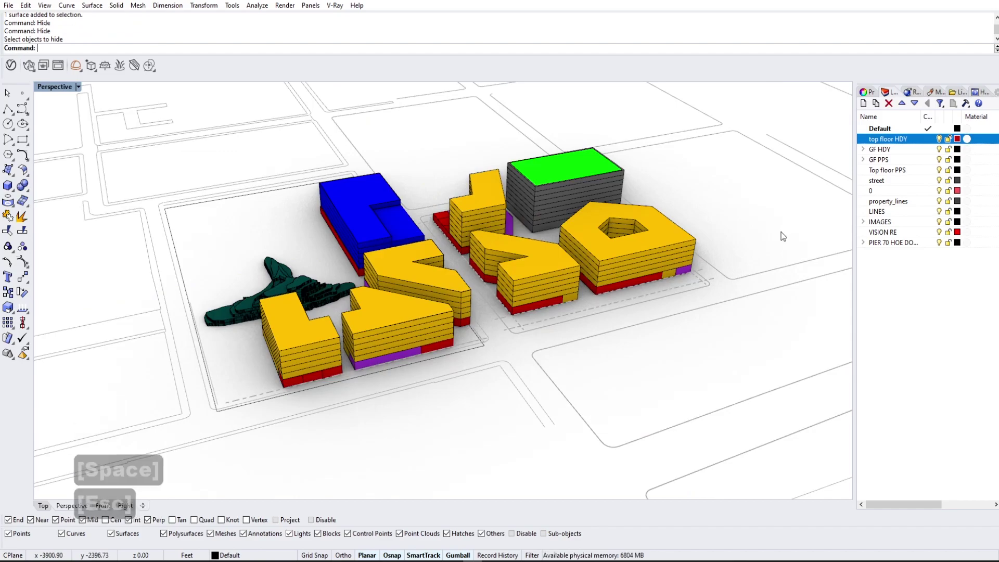
# Step: Start a view capture to file of the Perspective view with Grid, World Axes and Transparent Background off
pyautogui.write('viewcap')
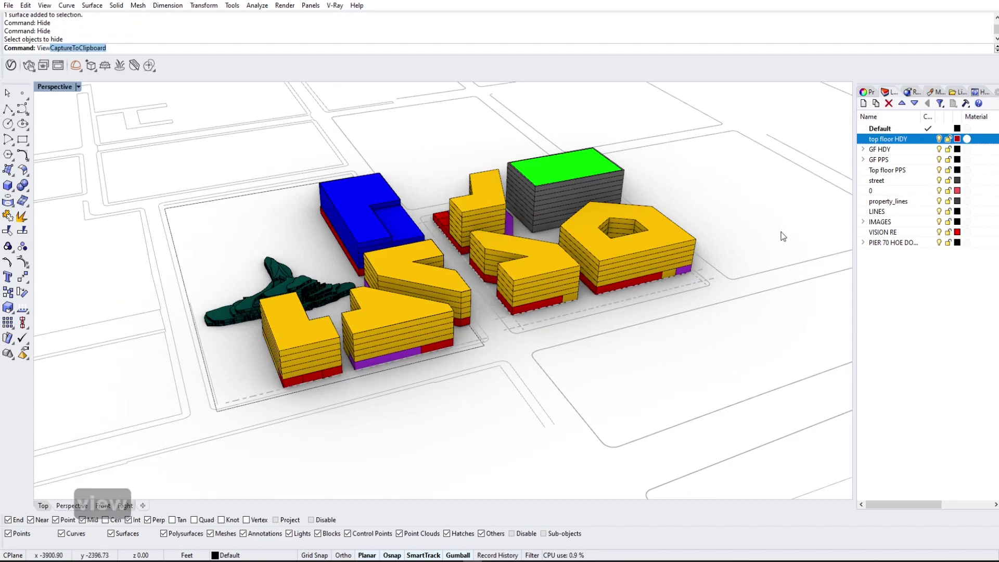
pyautogui.press('Down')
pyautogui.press('Down')
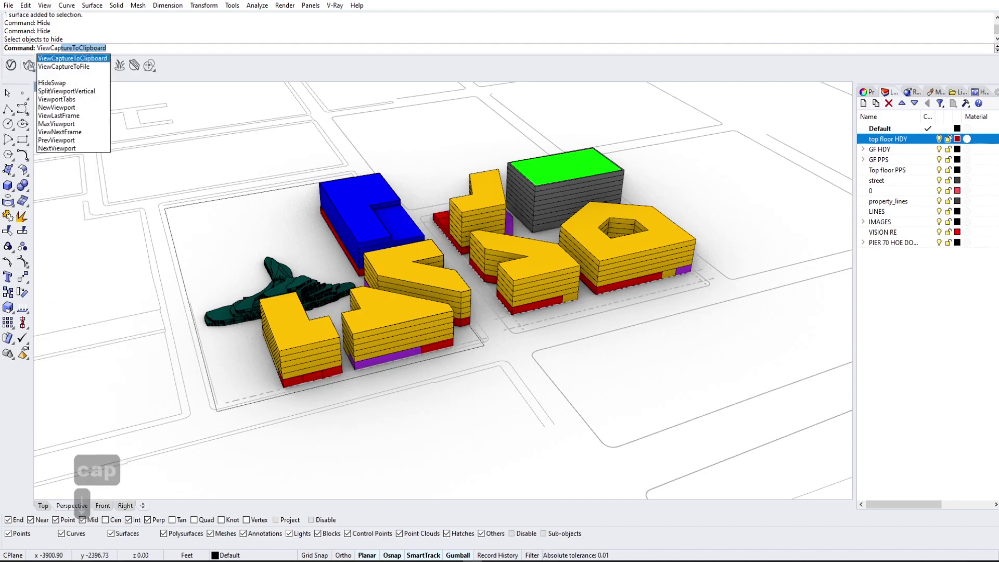
pyautogui.press('Return')
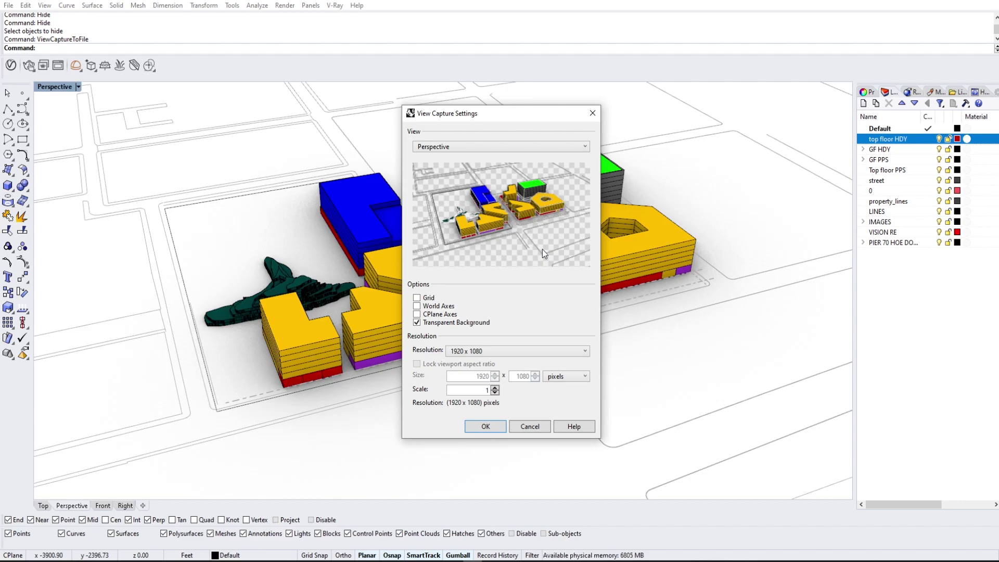
pyautogui.click(428, 323)
pyautogui.click(427, 301)
pyautogui.click(427, 301)
pyautogui.click(429, 308)
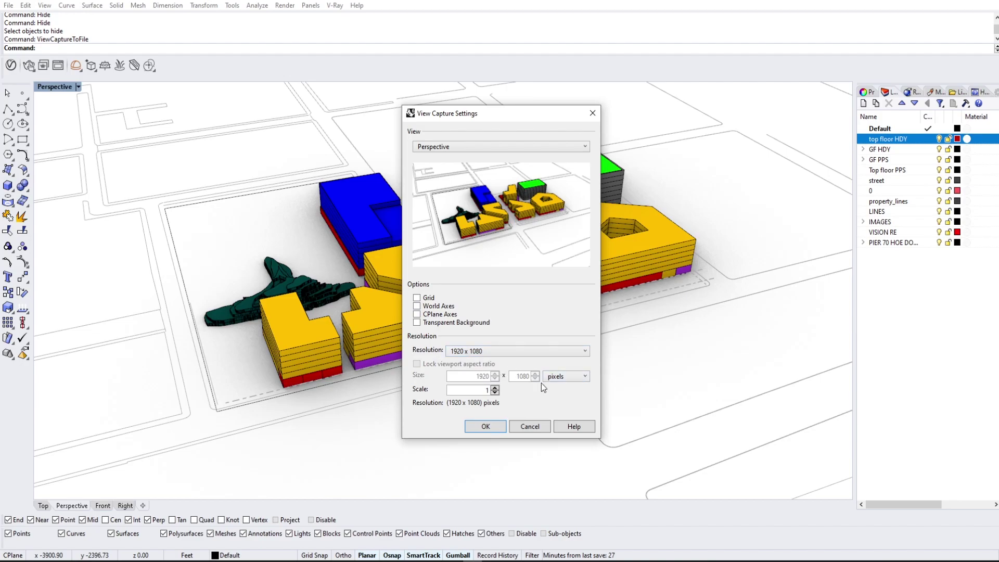
# Step: Set the capture resolution to Custom and save the image as a JPEG named aa on the Desktop
pyautogui.click(504, 352)
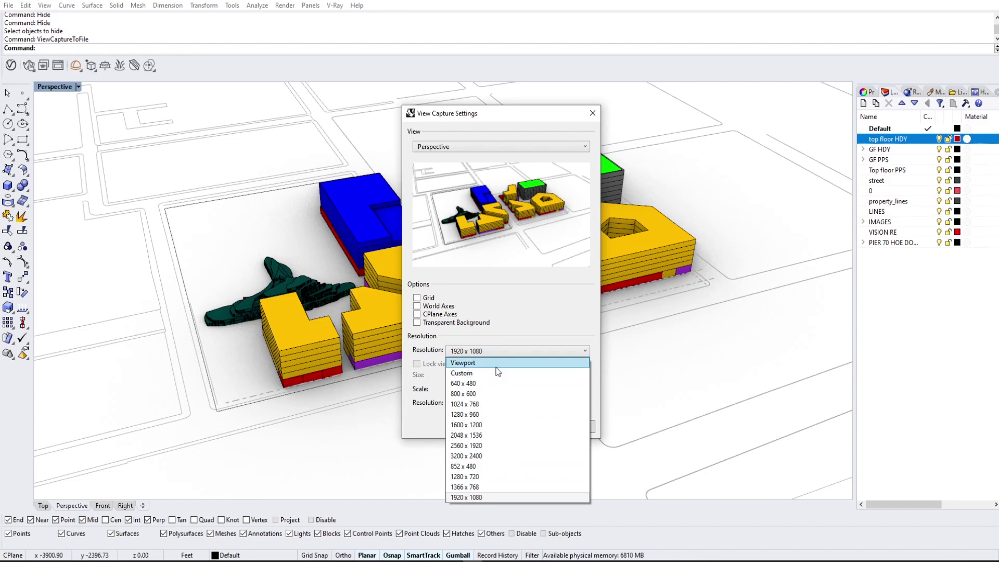
pyautogui.click(486, 374)
pyautogui.click(487, 426)
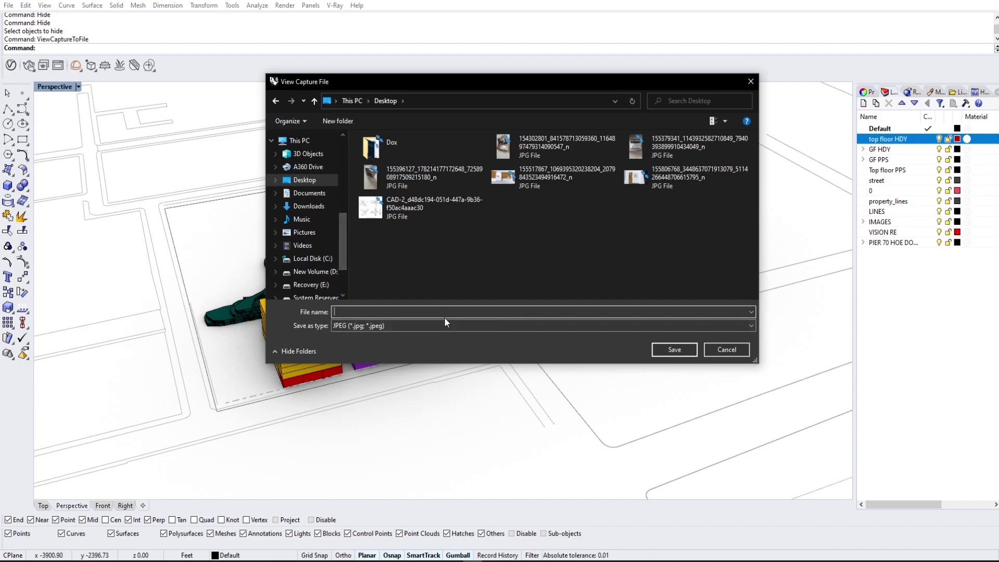
pyautogui.write('aa')
pyautogui.click(672, 349)
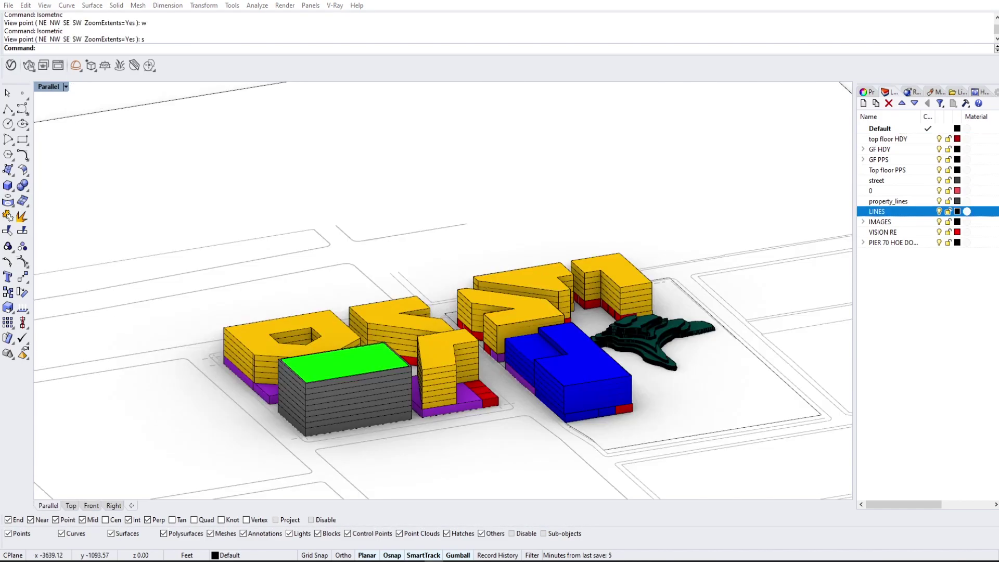
# Step: Set the Parallel viewport to the NE isometric view with the Isometric command and frame the buildings
pyautogui.moveTo(738, 400); pyautogui.dragTo(689, 383, button='right')
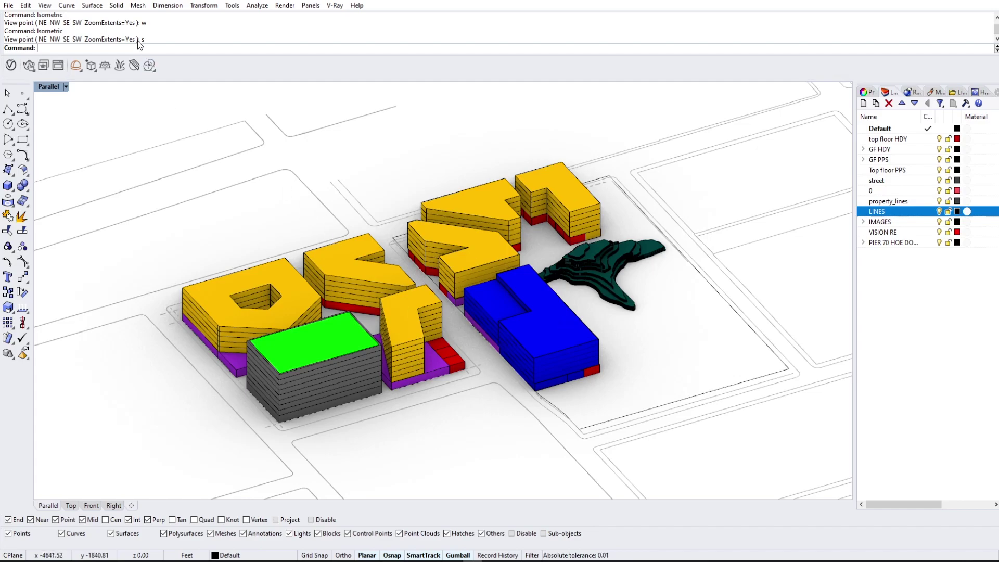
pyautogui.write('iso')
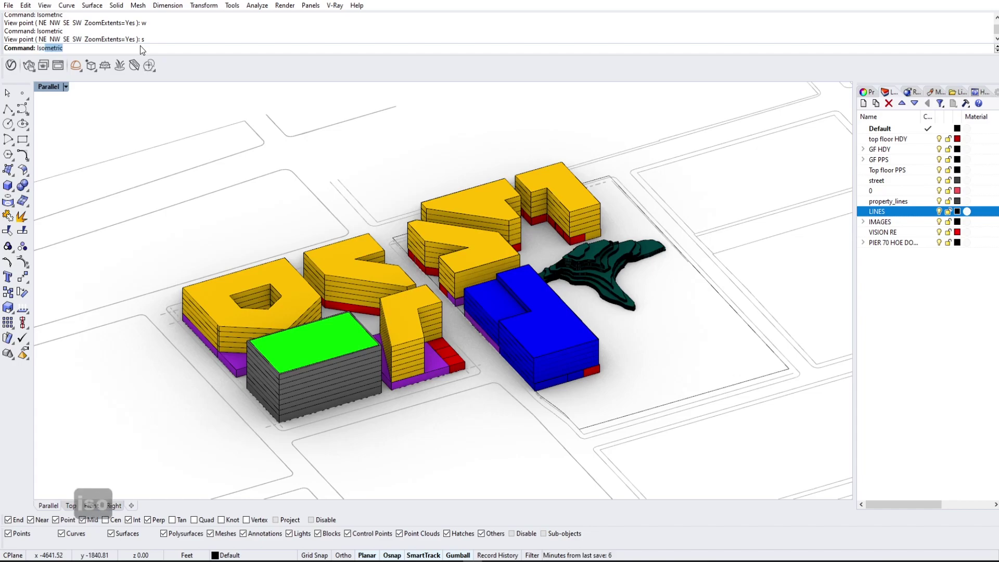
pyautogui.write('me')
pyautogui.press('Return')
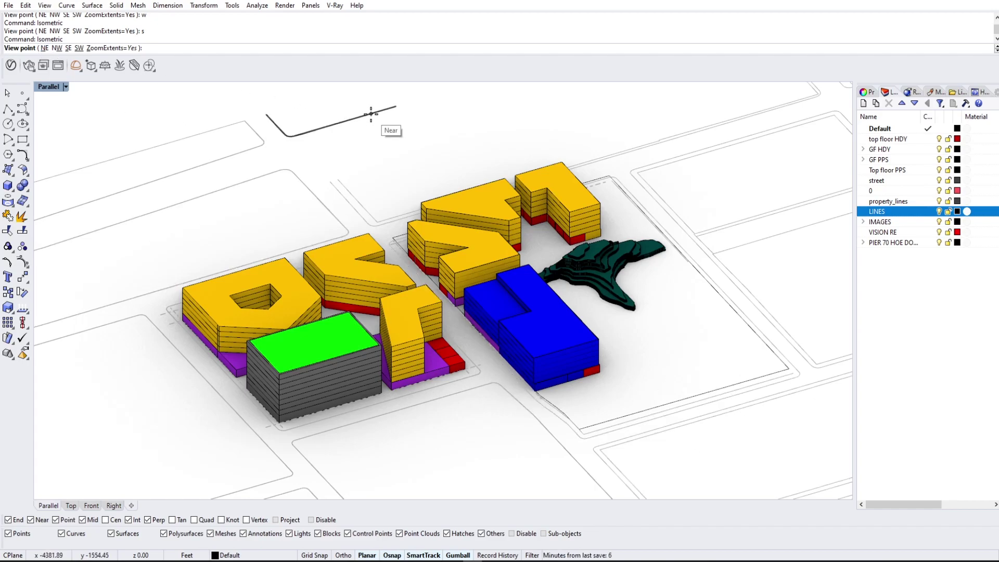
pyautogui.write('n')
pyautogui.press('space')
pyautogui.scroll(4, 492, 280)
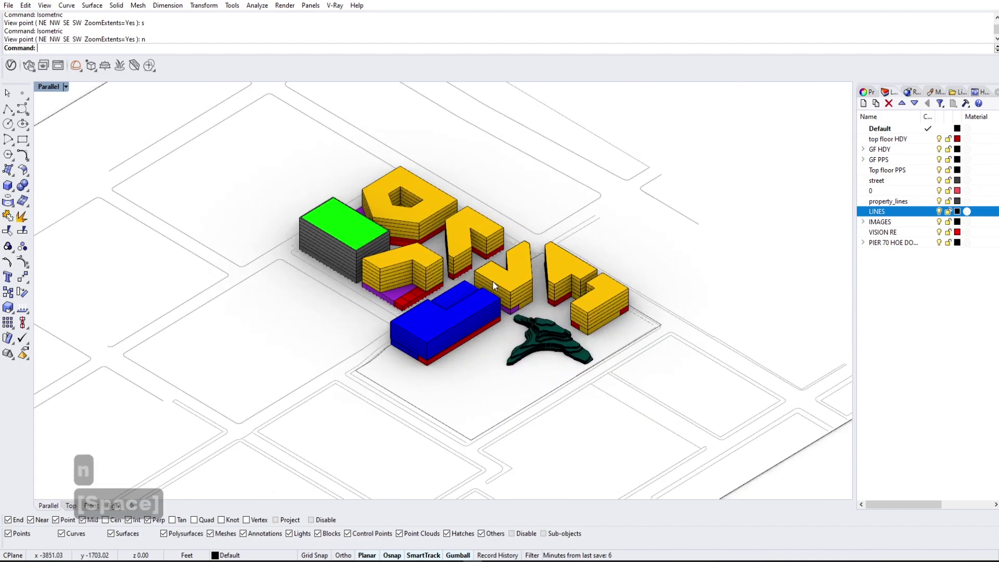
pyautogui.scroll(3, 492, 280)
pyautogui.scroll(-2, 505, 241)
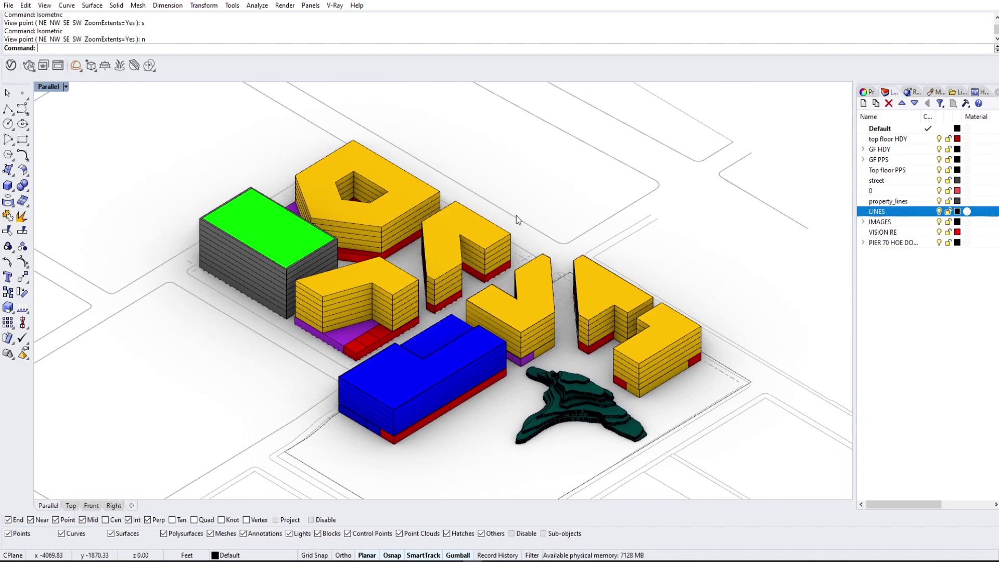
# Step: View the building model from the NW isometric viewpoint and then from the SE one
pyautogui.press('space')
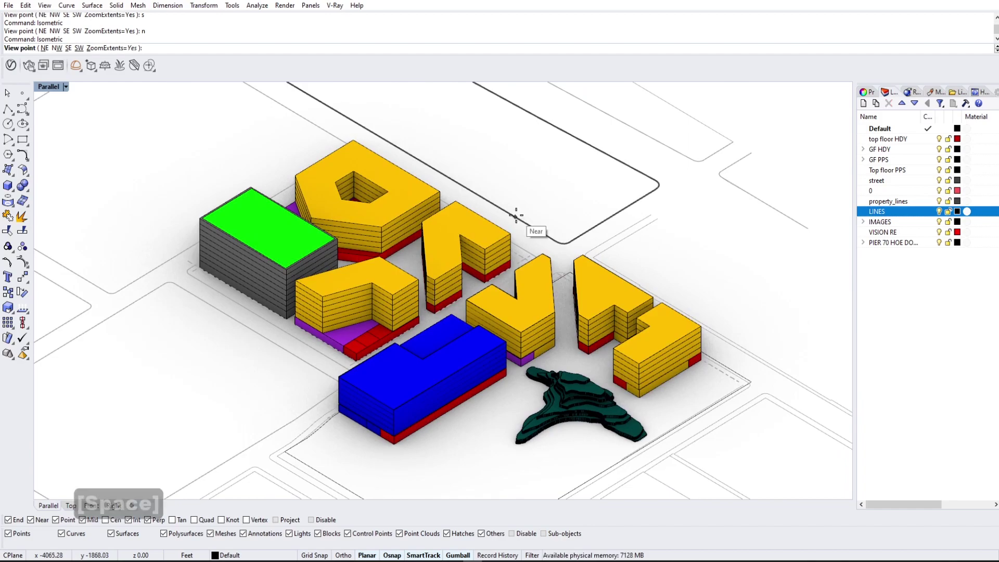
pyautogui.write('w')
pyautogui.press('space')
pyautogui.scroll(5, 472, 303)
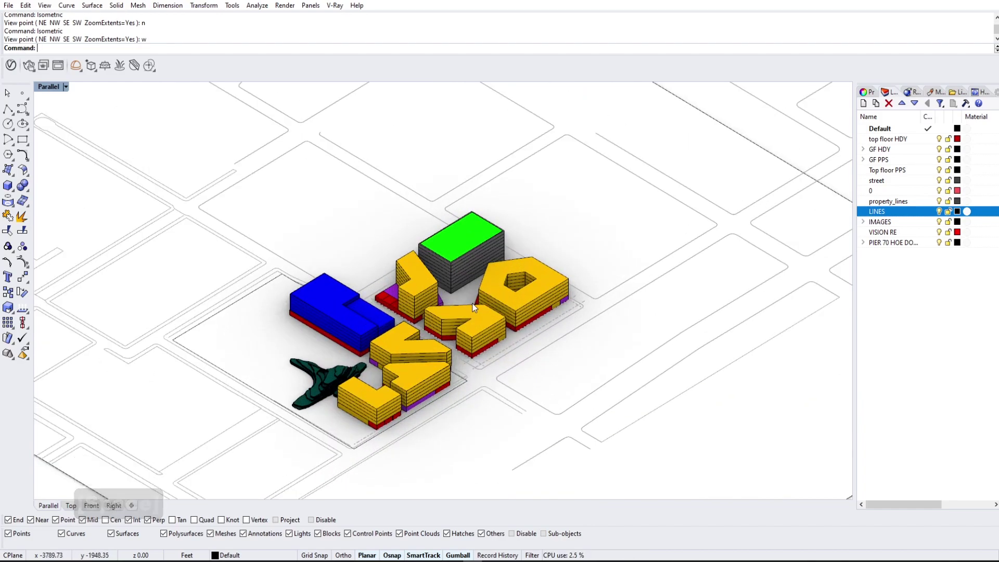
pyautogui.press('space')
pyautogui.write('w')
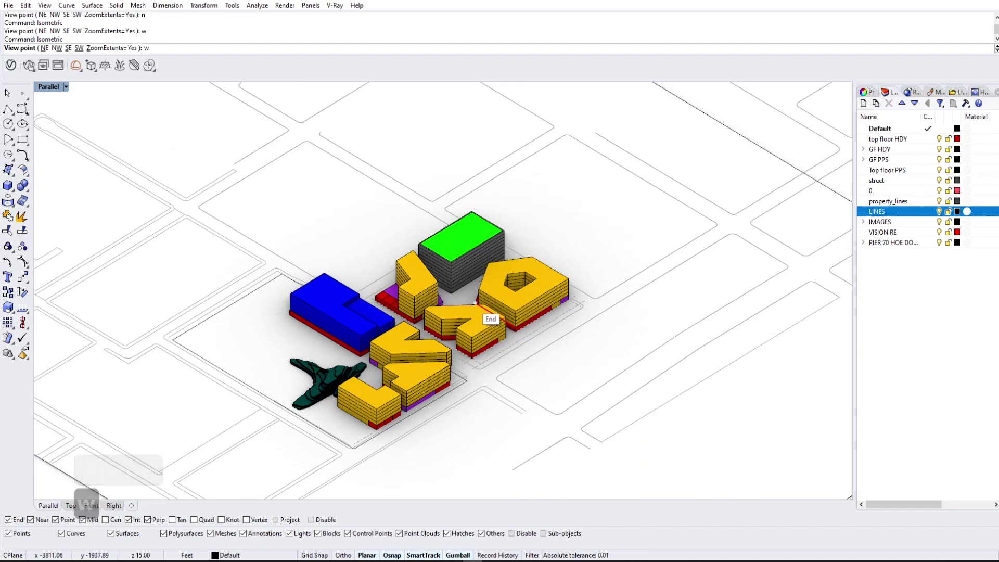
pyautogui.press('BackSpace')
pyautogui.write('s')
pyautogui.press('space')
pyautogui.scroll(8, 464, 252)
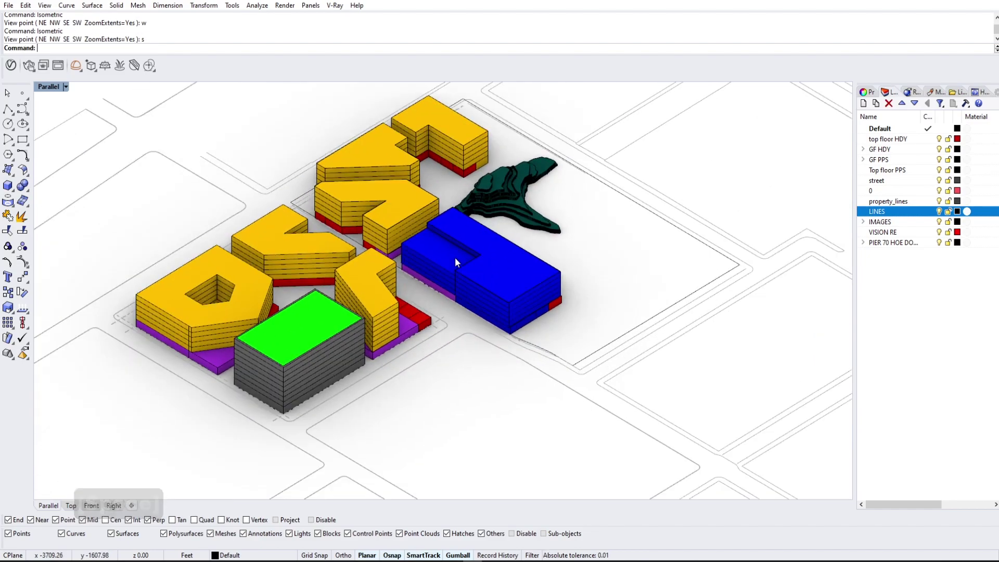
# Step: View the building model from the SW isometric viewpoint and then from the NW one
pyautogui.press('space')
pyautogui.write('sw')
pyautogui.press('space')
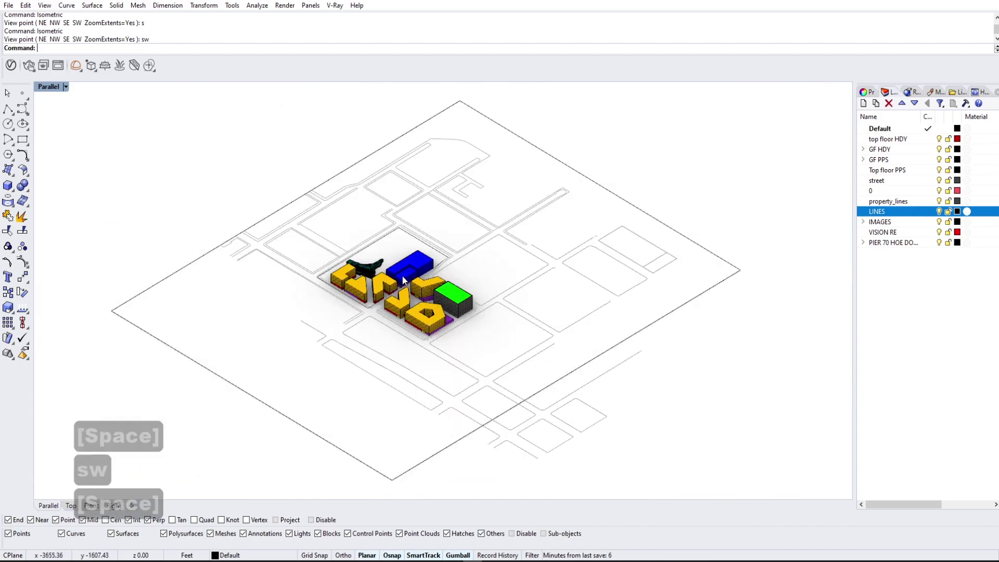
pyautogui.scroll(5, 402, 277)
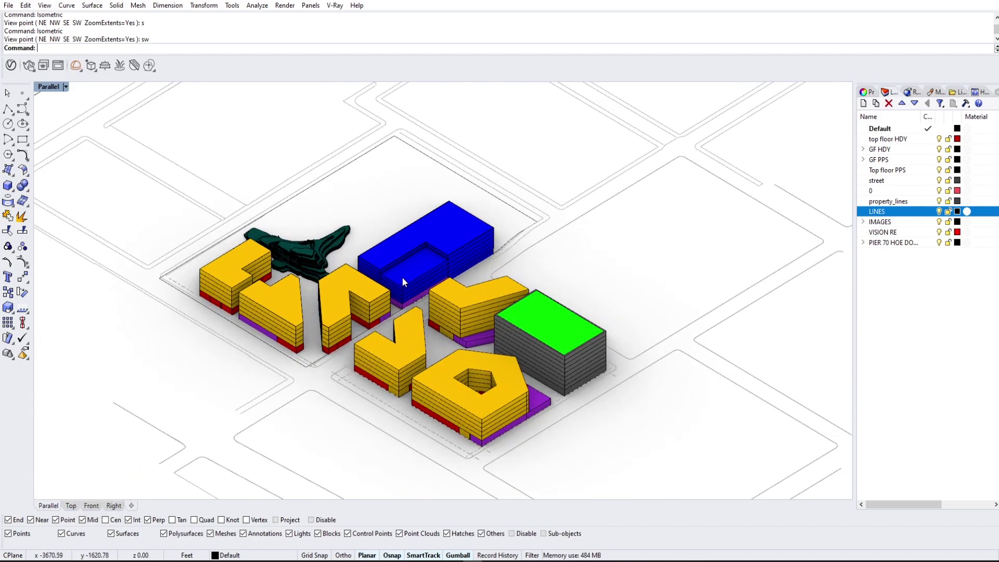
pyautogui.press('space')
pyautogui.write('w')
pyautogui.press('space')
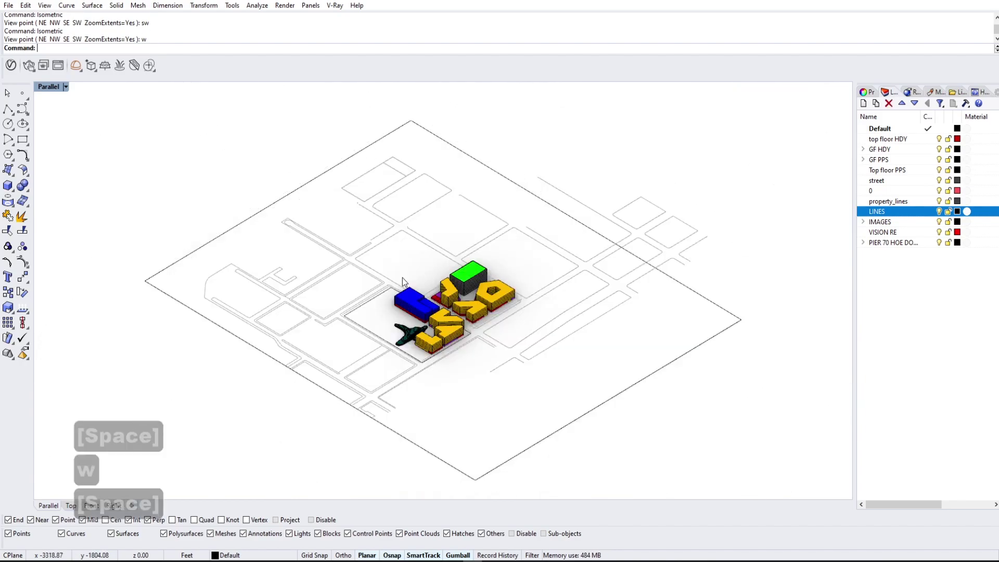
pyautogui.scroll(5, 422, 301)
# Step: Set the Parallel viewport to the SE isometric view and center the buildings in it
pyautogui.press('space')
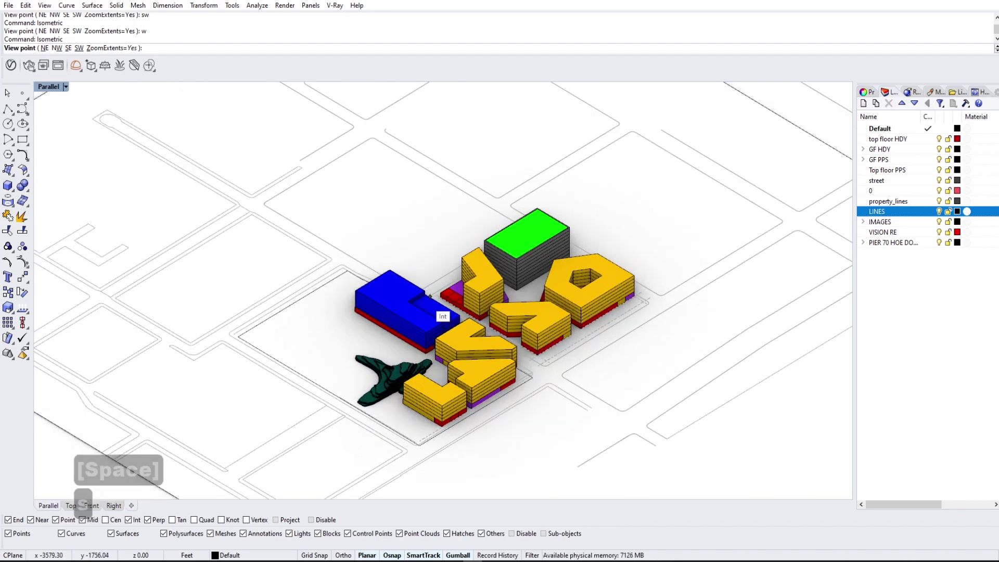
pyautogui.write('s')
pyautogui.press('space')
pyautogui.scroll(5, 451, 271)
pyautogui.scroll(2, 450, 271)
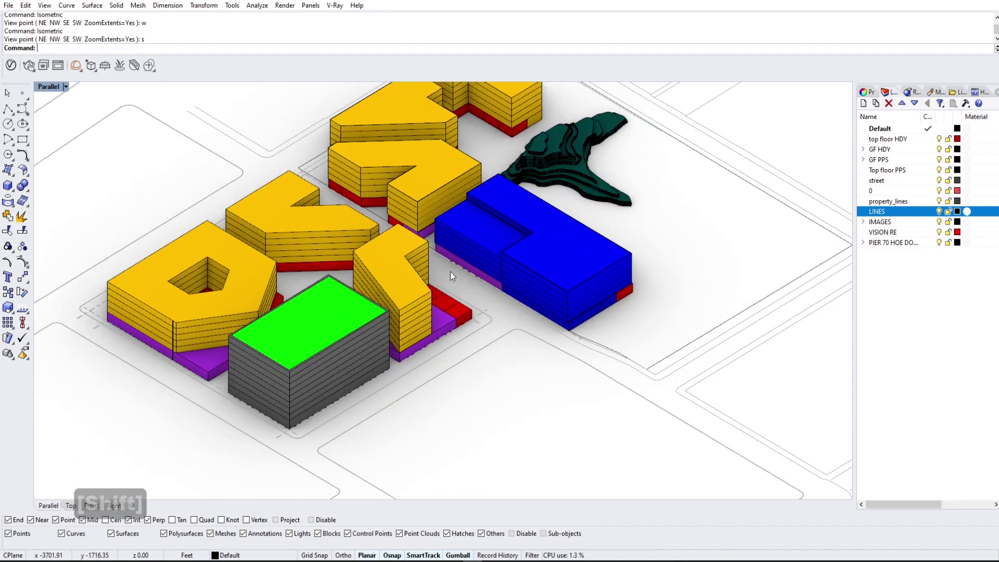
pyautogui.keyDown('shift'); pyautogui.moveTo(450, 270); pyautogui.dragTo(465, 312, button='right'); pyautogui.keyUp('shift')
pyautogui.scroll(-2, 487, 380)
pyautogui.keyDown('shift'); pyautogui.moveTo(487, 380); pyautogui.dragTo(488, 358, button='right'); pyautogui.keyUp('shift')
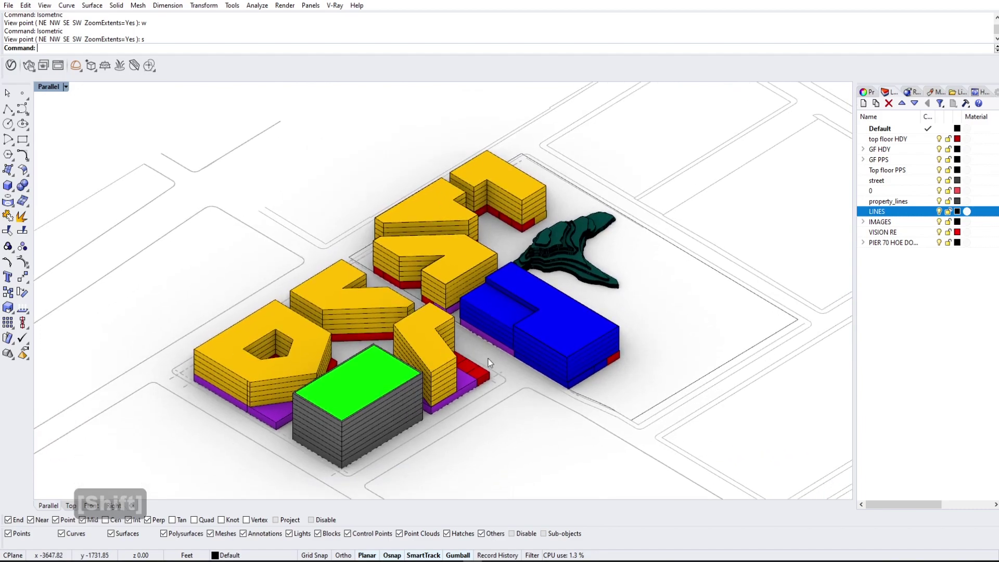